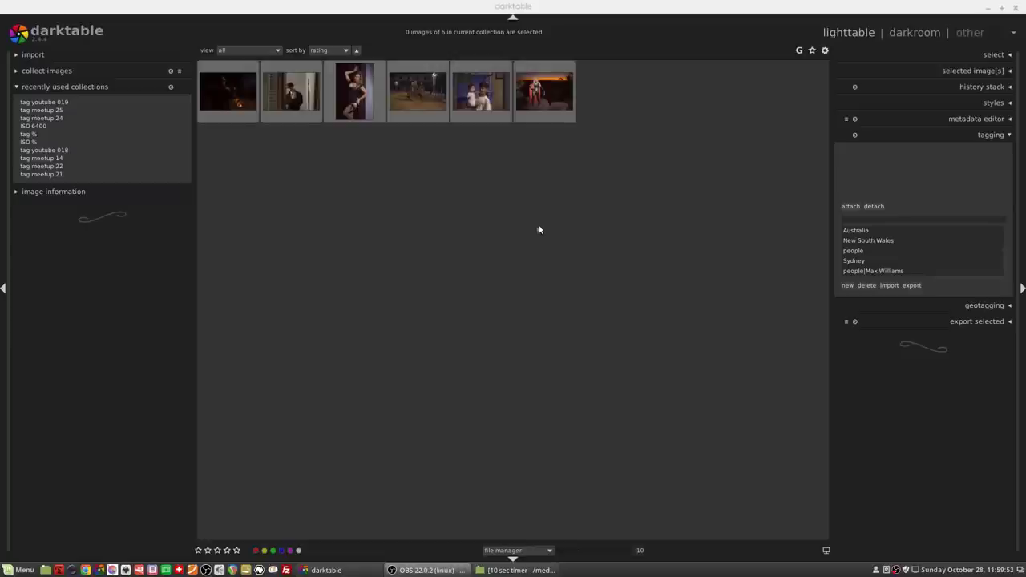
Open the dark campfire photo from the first thumbnail in the darkroom.
{"action": "mouse_move", "coordinate": [231, 94]}
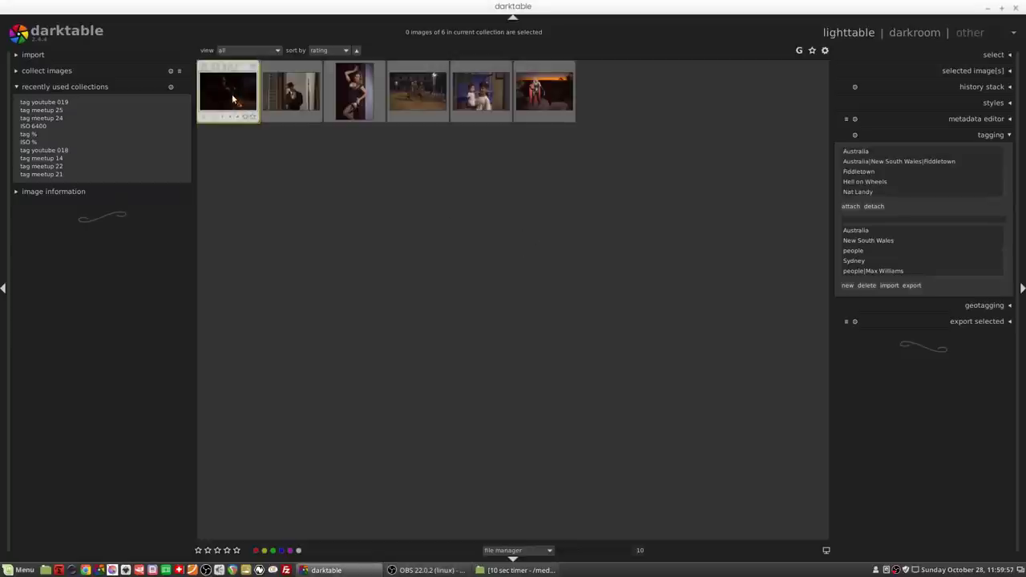
{"action": "double_click", "coordinate": [232, 95]}
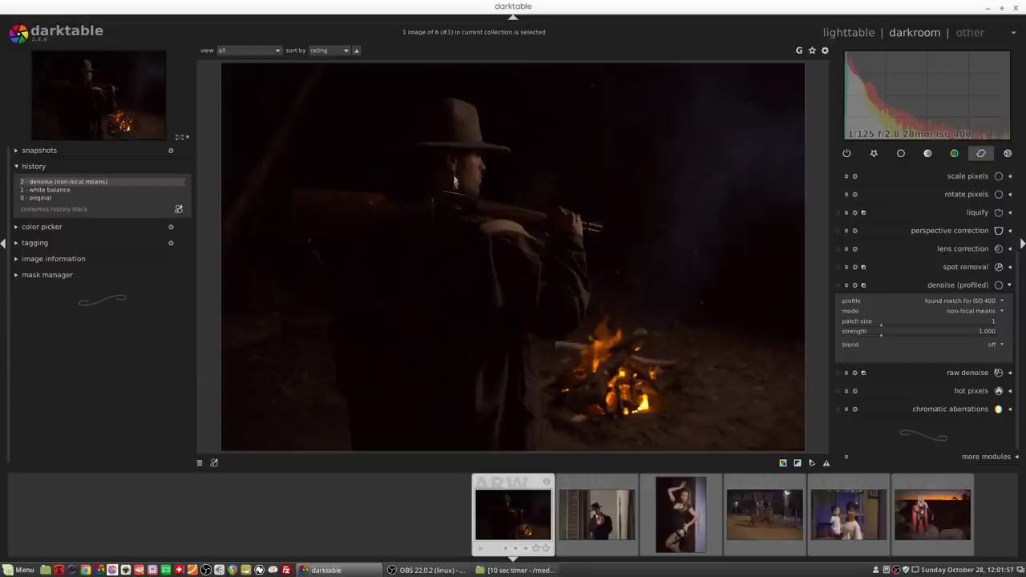
Zoom the campfire photo to 100% and pan down from the man's face to the rifle.
{"action": "scroll", "coordinate": [437, 172], "scroll_direction": "up", "scroll_amount": 4}
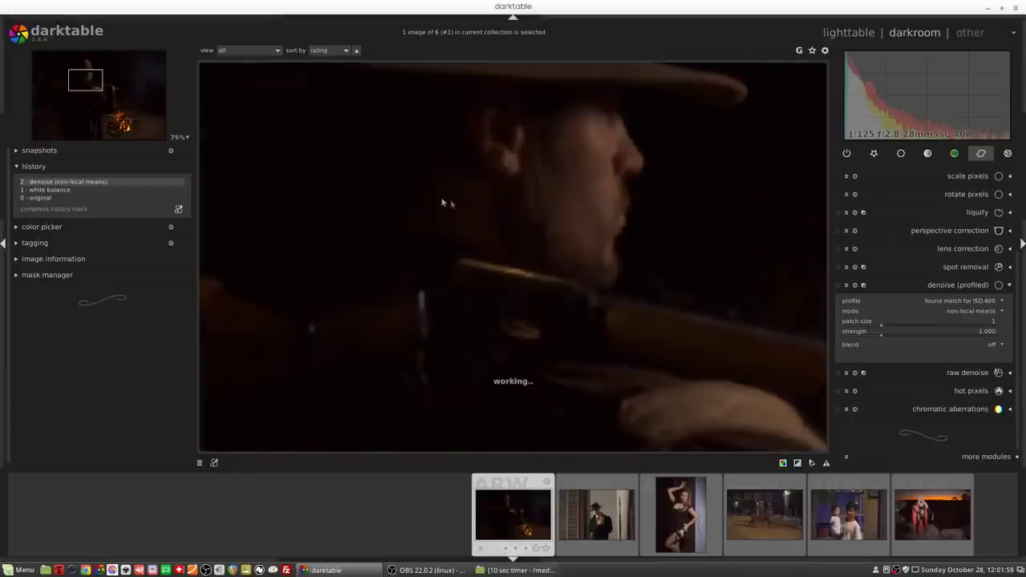
{"action": "scroll", "coordinate": [529, 231], "scroll_direction": "up", "scroll_amount": 1}
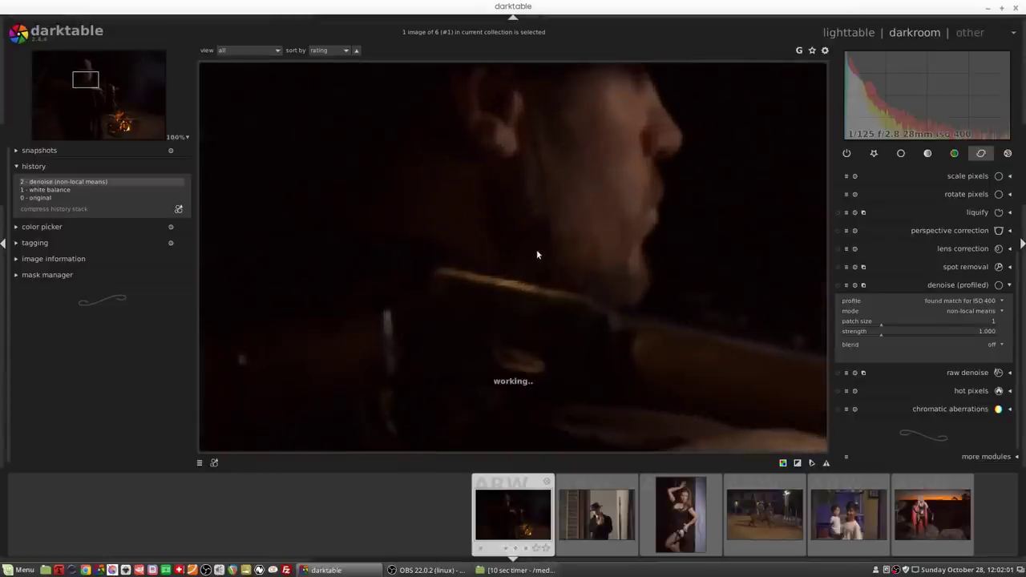
{"action": "left_click_drag", "start_coordinate": [540, 254], "coordinate": [560, 204]}
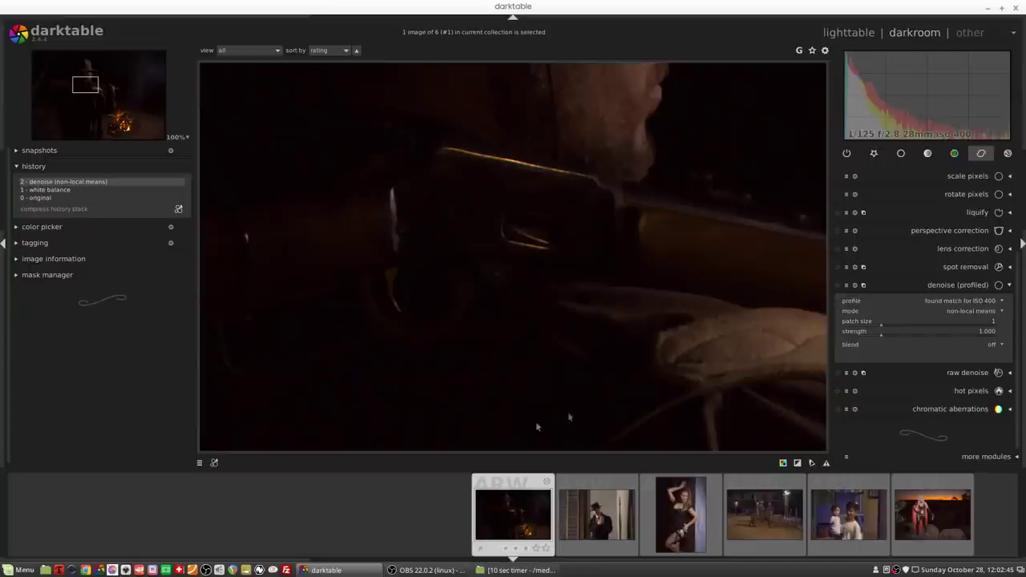
Enable profiled denoise and blend it uniformly in lightness mode.
{"action": "left_click", "coordinate": [840, 286]}
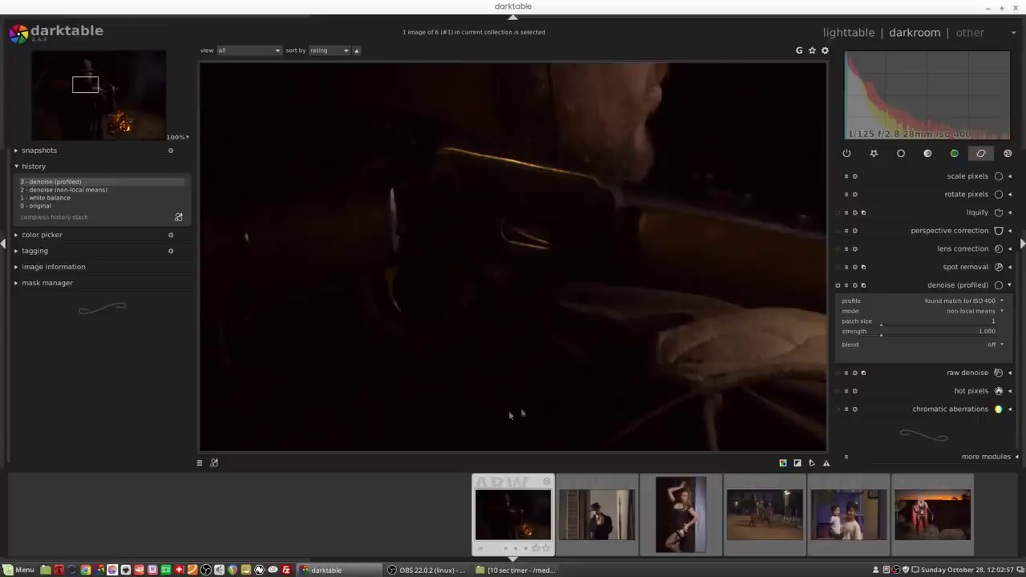
{"action": "left_click", "coordinate": [992, 347]}
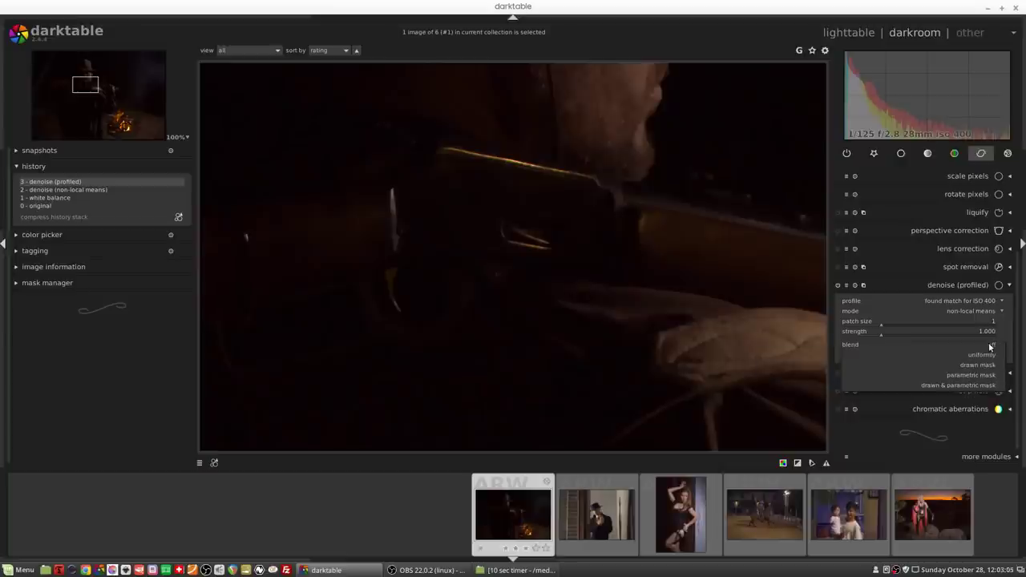
{"action": "left_click", "coordinate": [980, 355]}
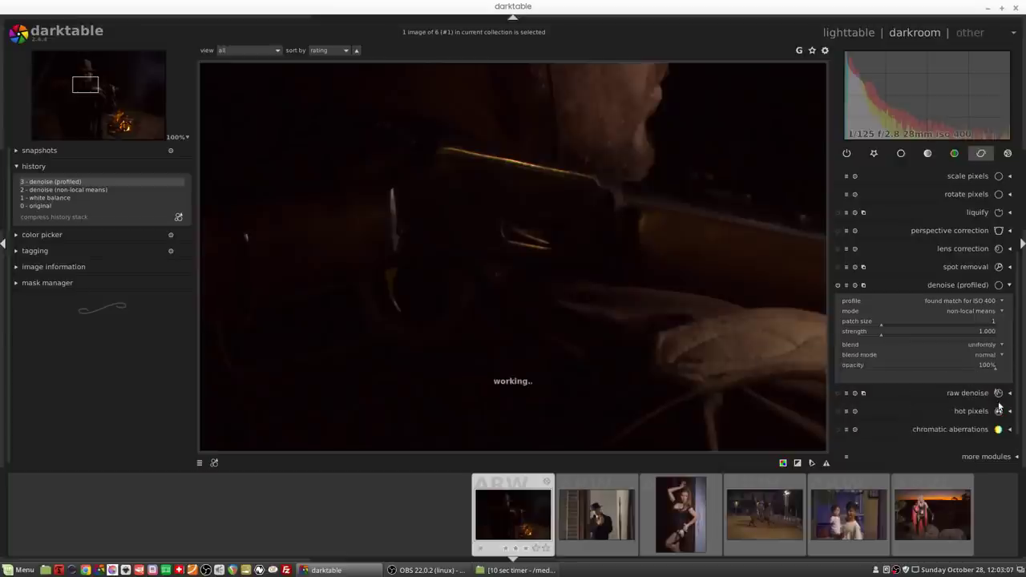
{"action": "left_click", "coordinate": [986, 355]}
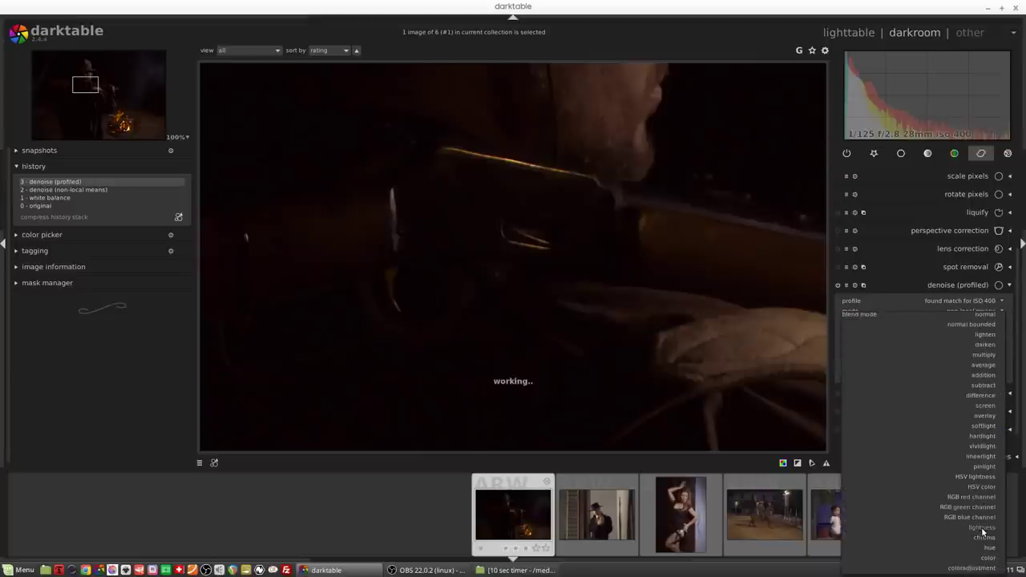
{"action": "left_click", "coordinate": [983, 529]}
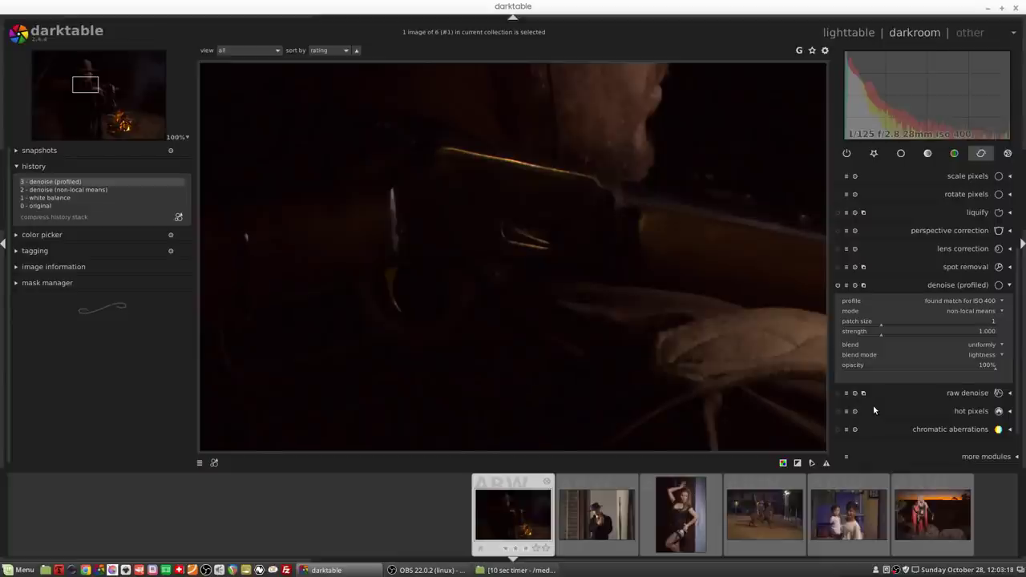
Switch profiled denoise to wavelets mode with blending off.
{"action": "left_click", "coordinate": [969, 309]}
{"action": "left_click", "coordinate": [981, 321]}
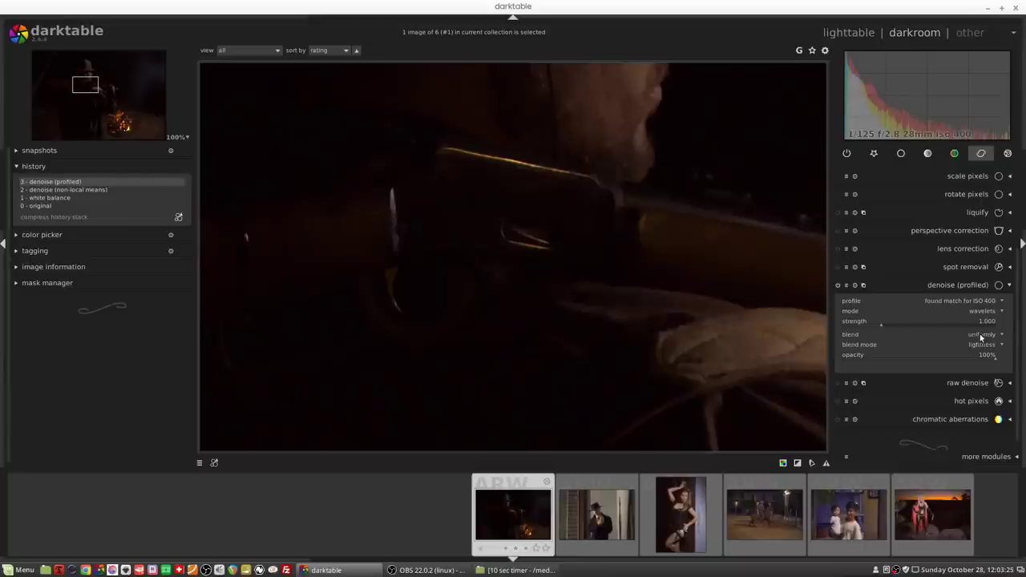
{"action": "left_click", "coordinate": [982, 336]}
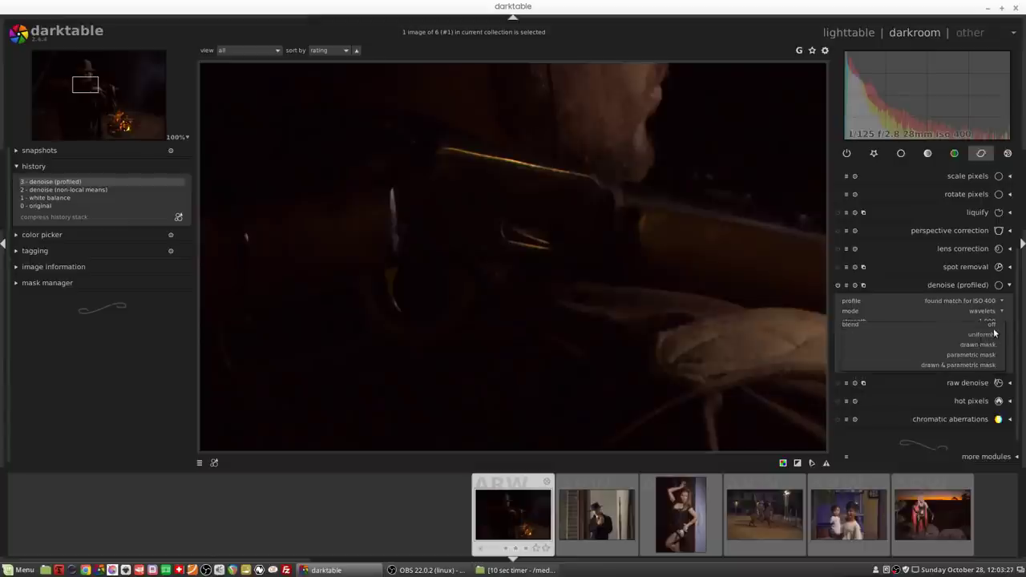
{"action": "left_click", "coordinate": [992, 325]}
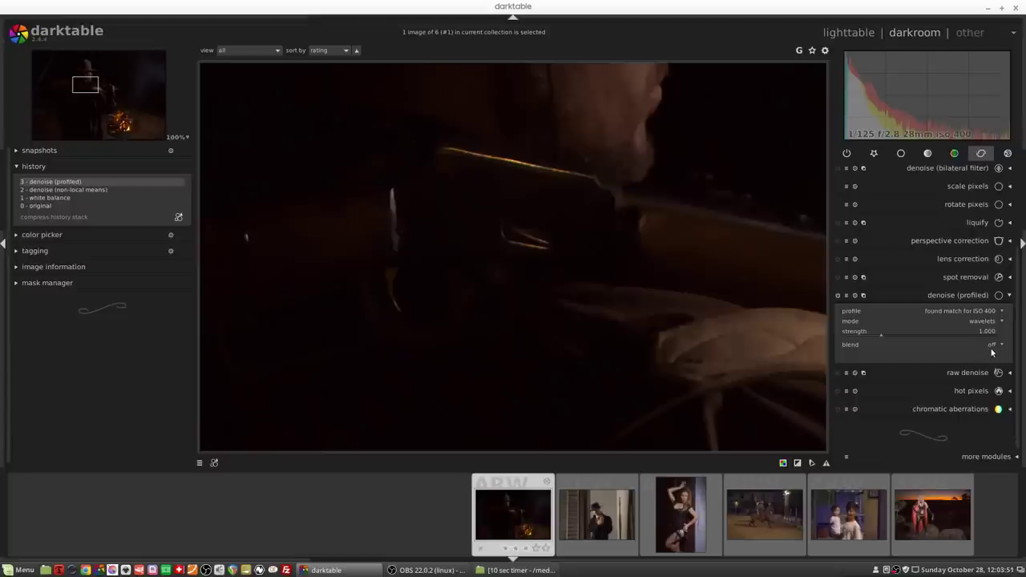
Blend the wavelets denoise uniformly in color mode to target chroma noise.
{"action": "left_click", "coordinate": [993, 350]}
{"action": "left_click", "coordinate": [990, 358]}
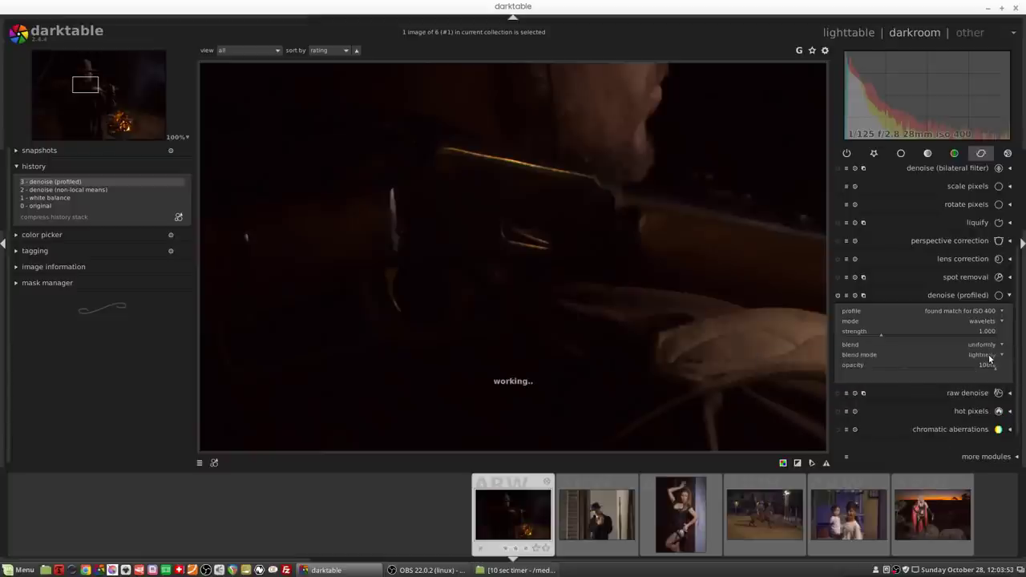
{"action": "left_click", "coordinate": [988, 359]}
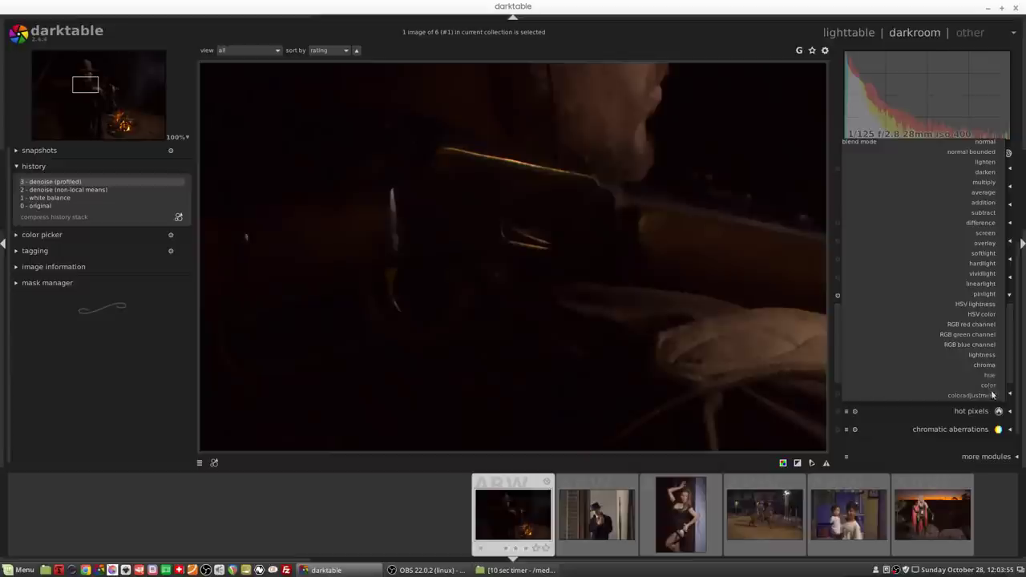
{"action": "left_click", "coordinate": [990, 385]}
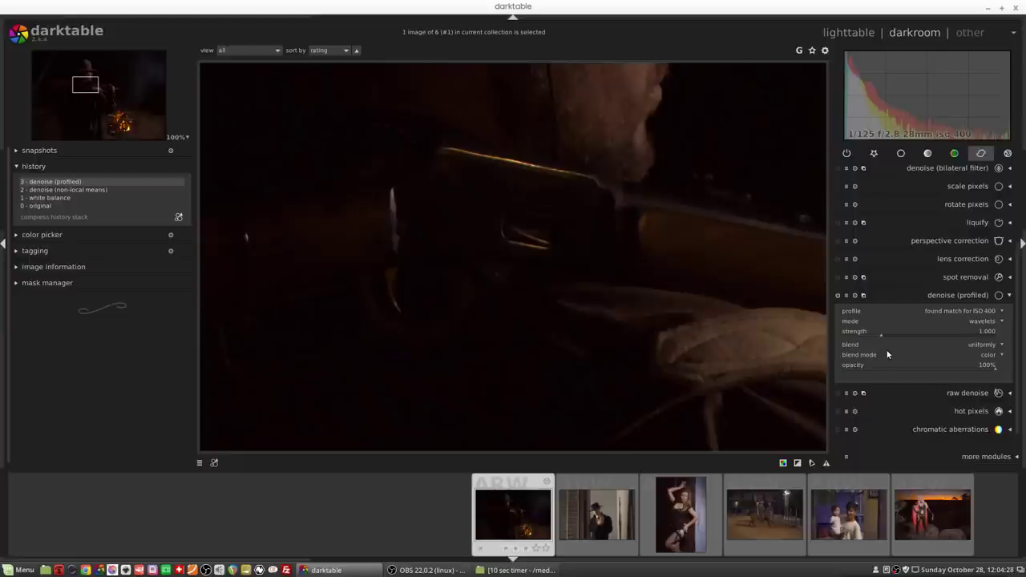
Set the denoise strength to 0.633, then raise it to 1.616.
{"action": "left_click", "coordinate": [866, 332]}
{"action": "left_click", "coordinate": [904, 333]}
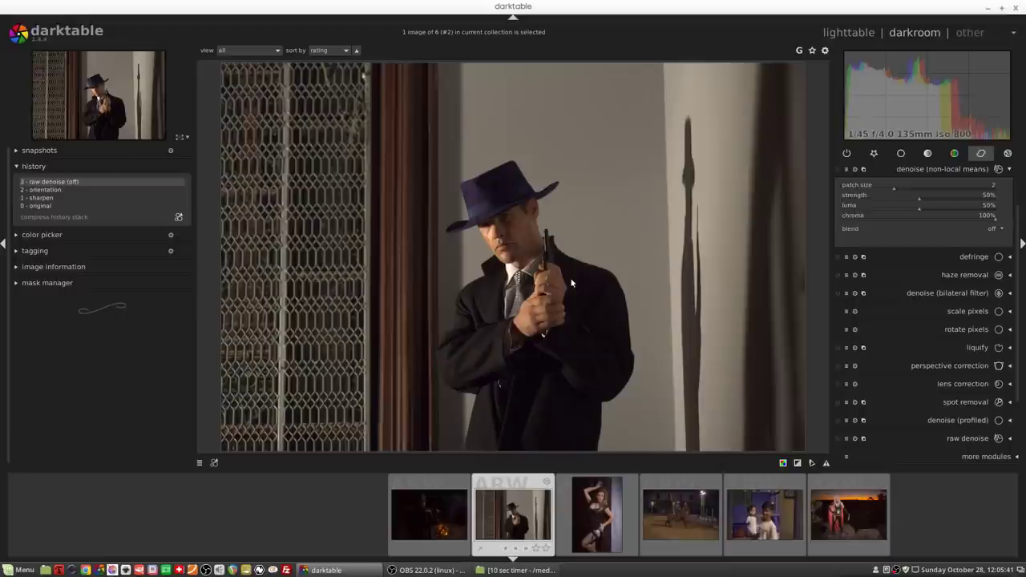
Zoom in on the hat portrait around the man's face and hand.
{"action": "scroll", "coordinate": [571, 281], "scroll_direction": "up", "scroll_amount": 1}
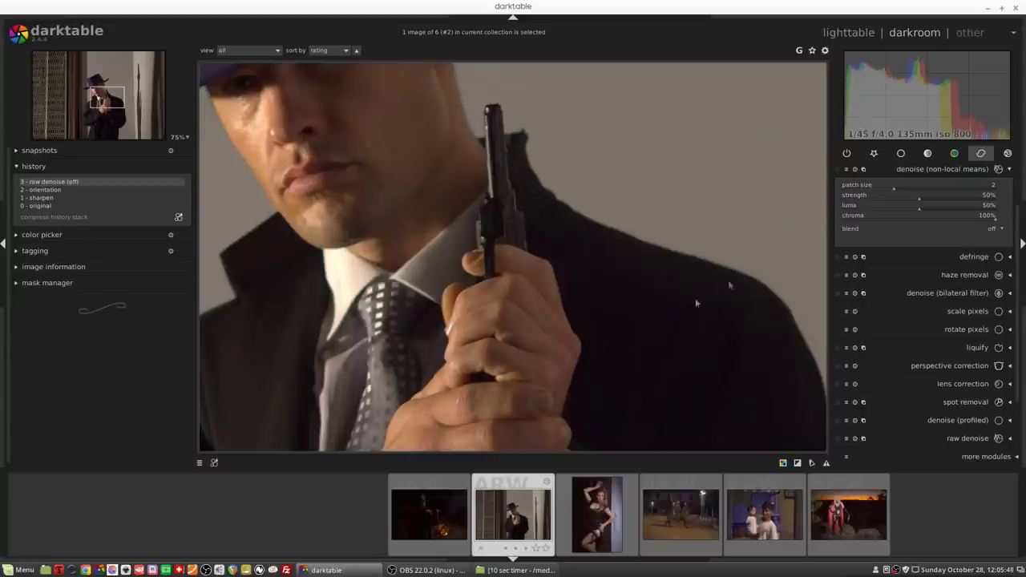
{"action": "mouse_move", "coordinate": [955, 141]}
Enable non-local means denoise on the hat portrait.
{"action": "left_click", "coordinate": [839, 170]}
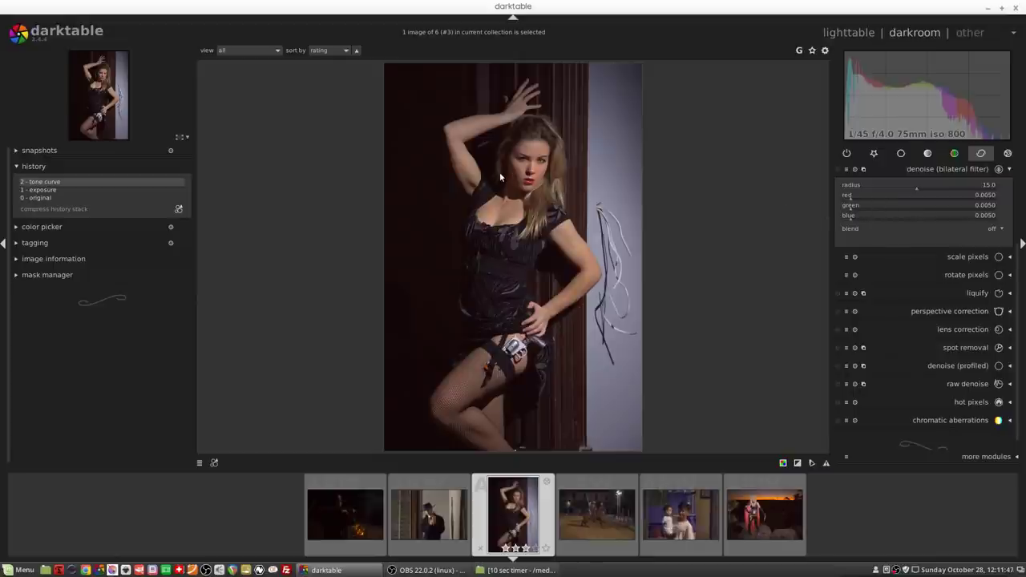
Zoom into the door portrait, inspecting the gun and stockings, then the model's face.
{"action": "scroll", "coordinate": [490, 165], "scroll_direction": "up", "scroll_amount": 3}
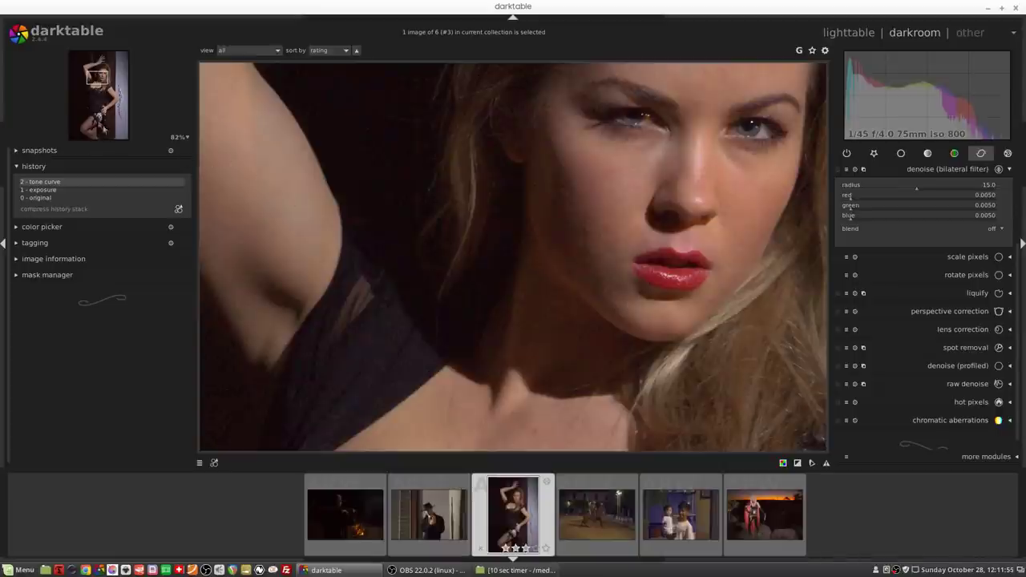
{"action": "left_click", "coordinate": [93, 122]}
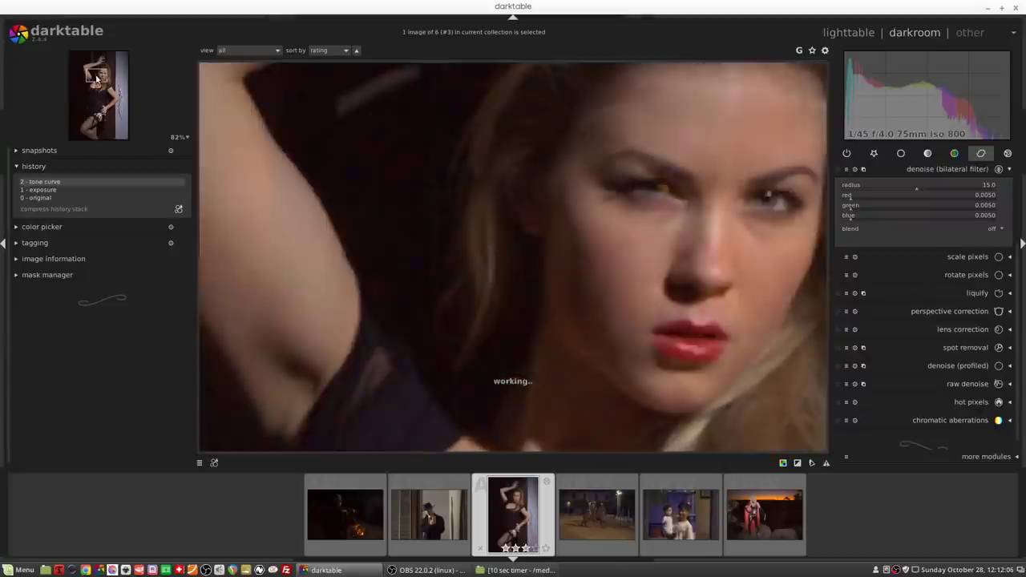
{"action": "left_click", "coordinate": [98, 75]}
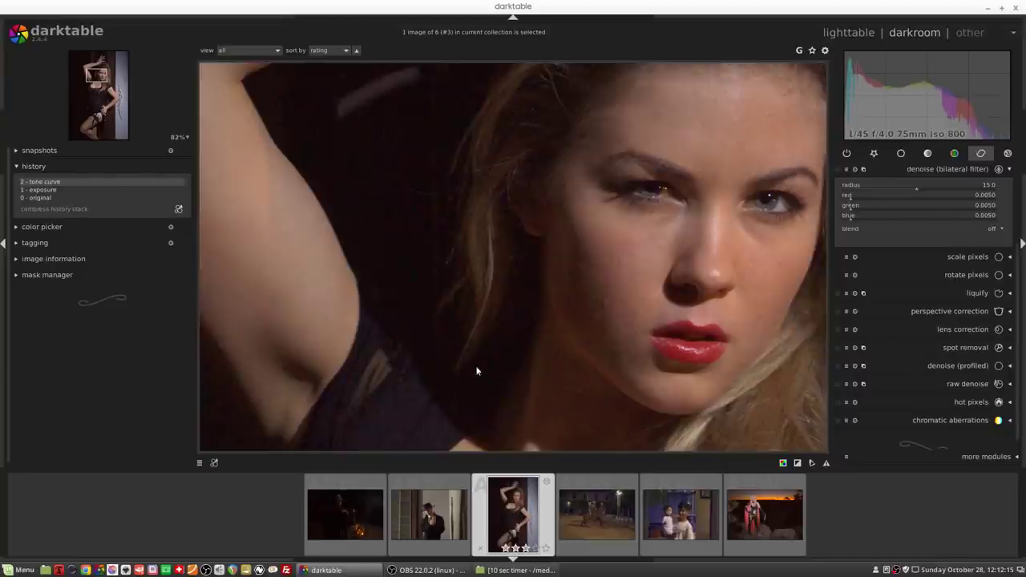
Switch on bilateral filter denoise and raise its red strength to 0.0113.
{"action": "left_click", "coordinate": [838, 171]}
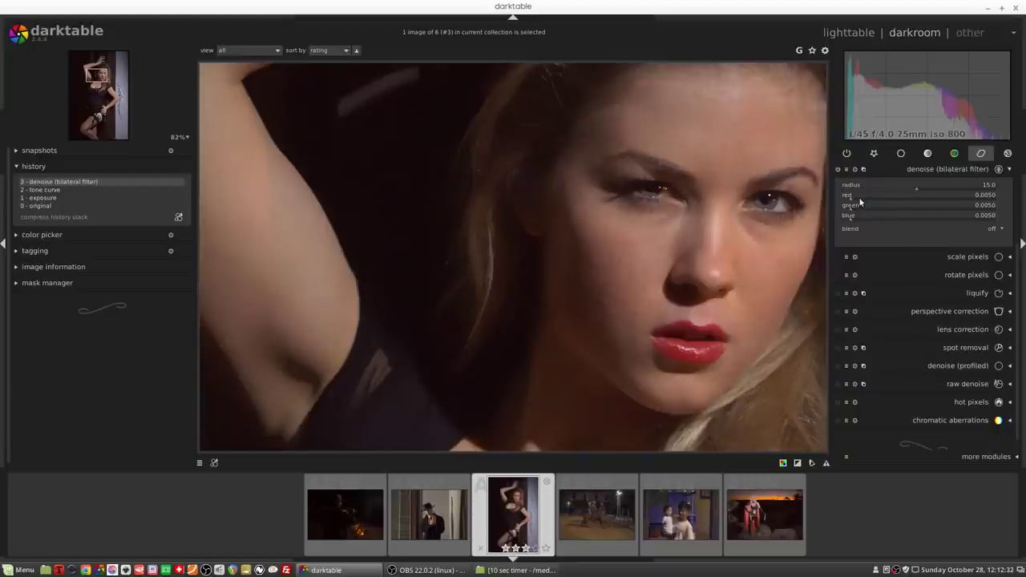
{"action": "scroll", "coordinate": [861, 199], "scroll_direction": "up", "scroll_amount": 3}
Toggle bilateral denoise off and on to compare, then blend it through a parametric mask.
{"action": "left_click", "coordinate": [838, 169]}
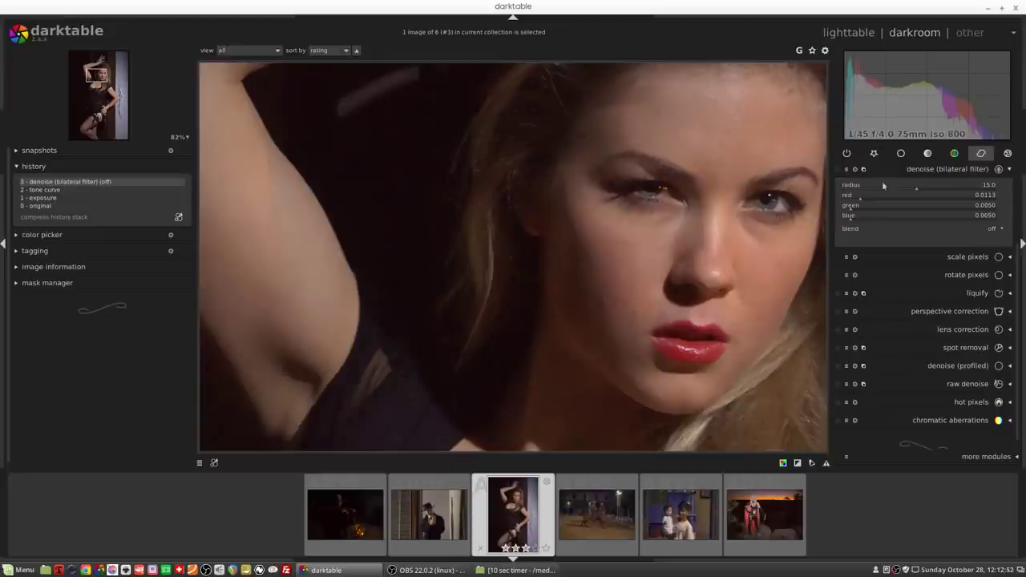
{"action": "left_click", "coordinate": [838, 170]}
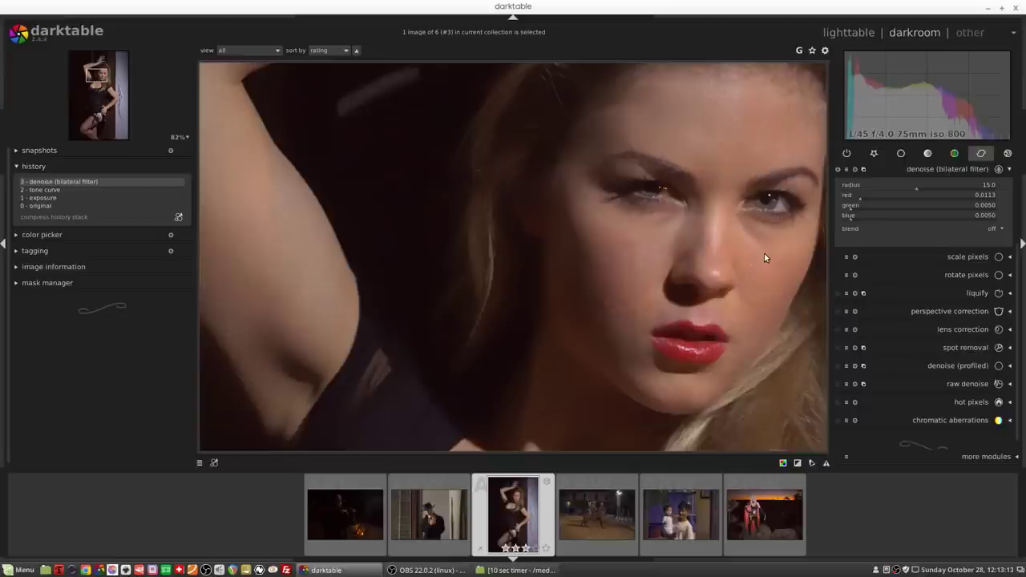
{"action": "left_click", "coordinate": [993, 229]}
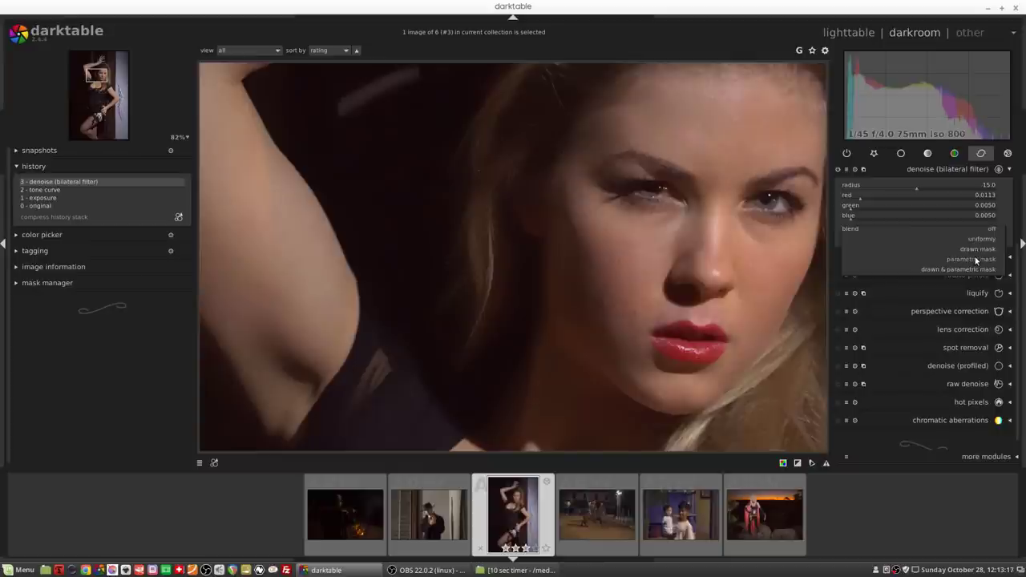
{"action": "left_click", "coordinate": [976, 260]}
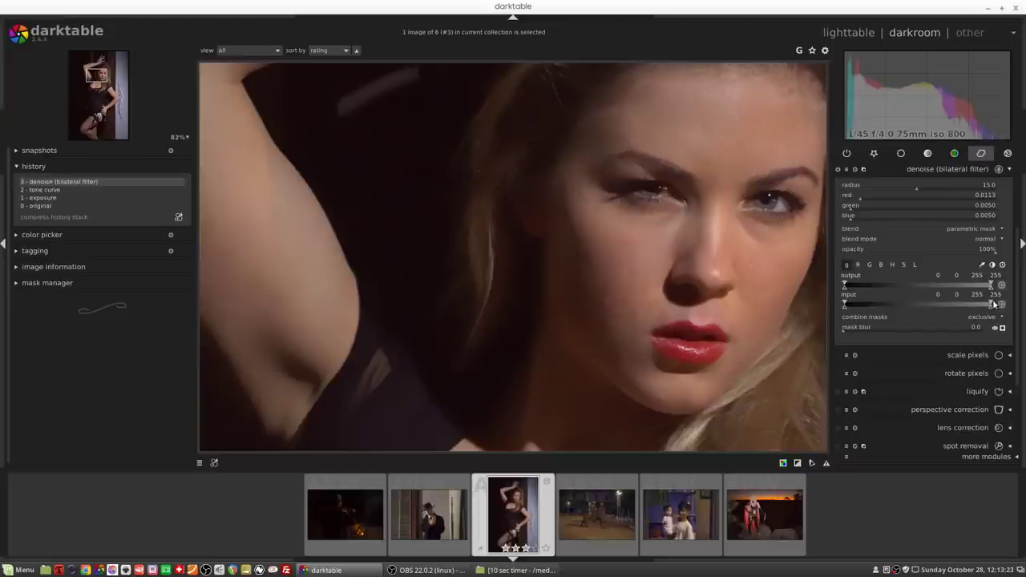
Narrow the denoise parametric mask's input range to 0, 0, 11, 30, checking it with the mask overlay.
{"action": "mouse_move", "coordinate": [994, 304]}
{"action": "left_mouse_down"}
{"action": "mouse_move", "coordinate": [862, 308]}
{"action": "mouse_move", "coordinate": [893, 308]}
{"action": "left_mouse_up"}
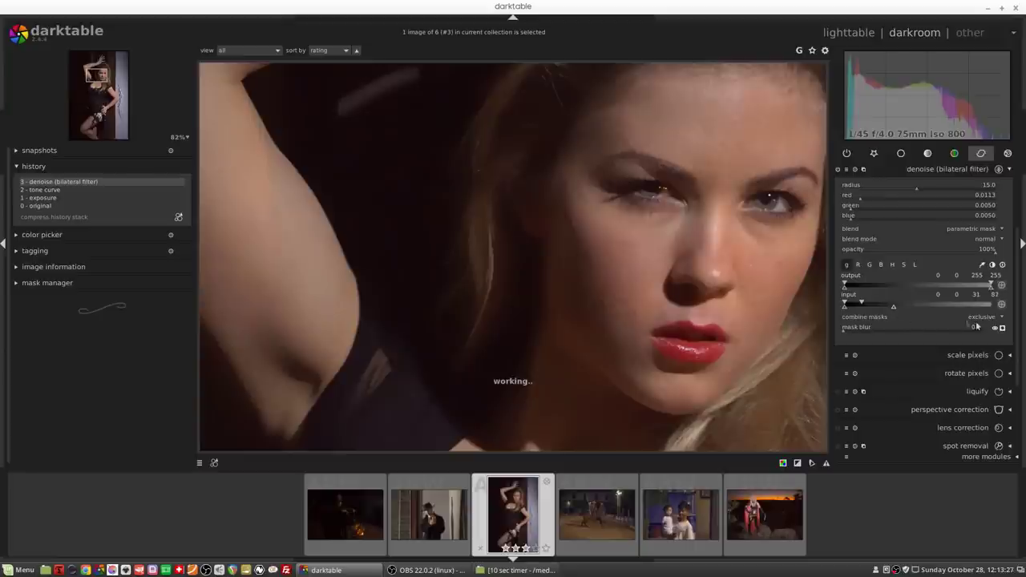
{"action": "left_click", "coordinate": [1002, 328]}
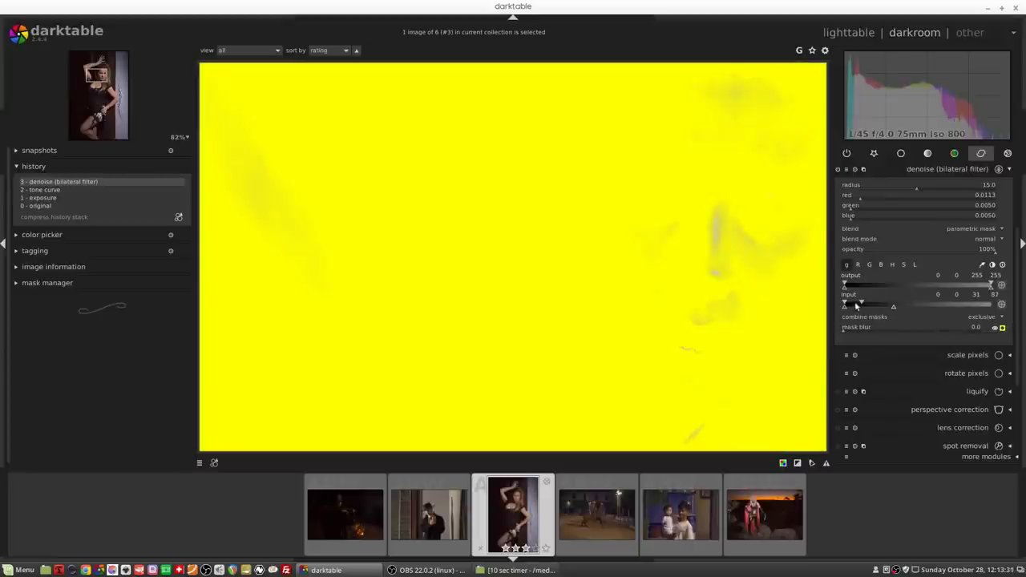
{"action": "mouse_move", "coordinate": [853, 305]}
{"action": "left_mouse_down"}
{"action": "mouse_move", "coordinate": [897, 311]}
{"action": "mouse_move", "coordinate": [860, 311]}
{"action": "left_mouse_up"}
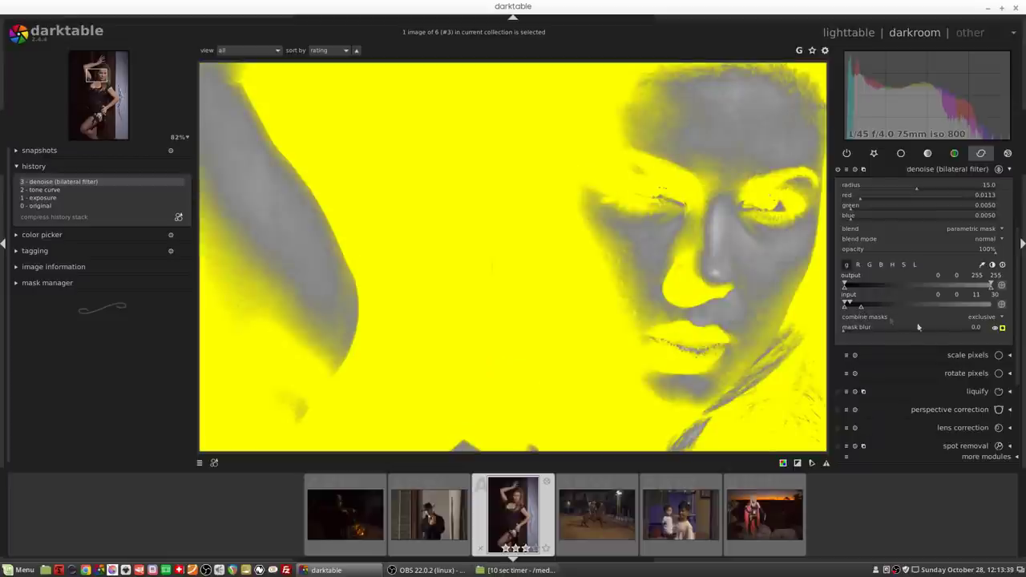
{"action": "left_click", "coordinate": [1002, 328]}
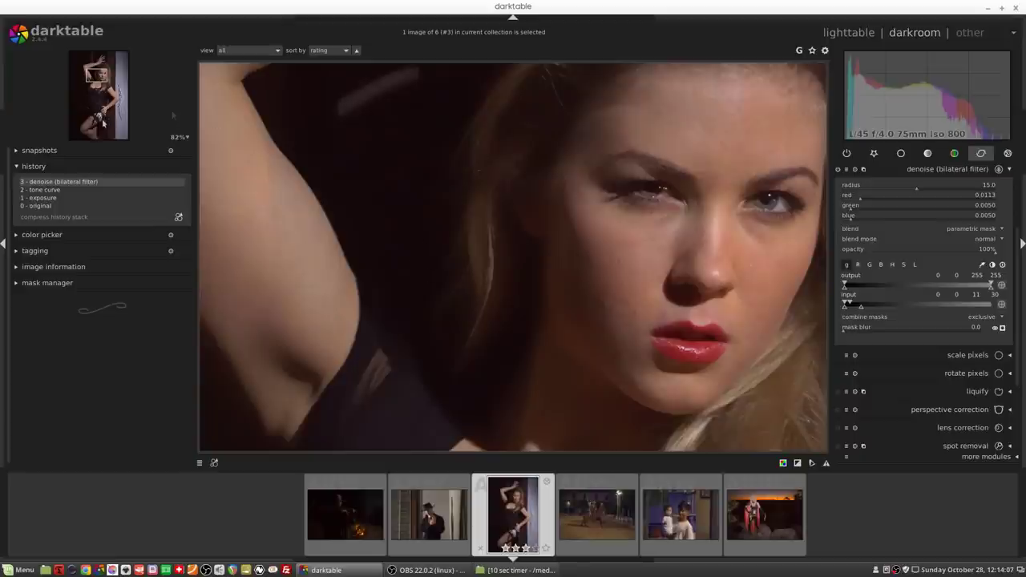
Fit the portrait in view and compare the bilateral denoise off and on, leaving it enabled.
{"action": "middle_click", "coordinate": [406, 277]}
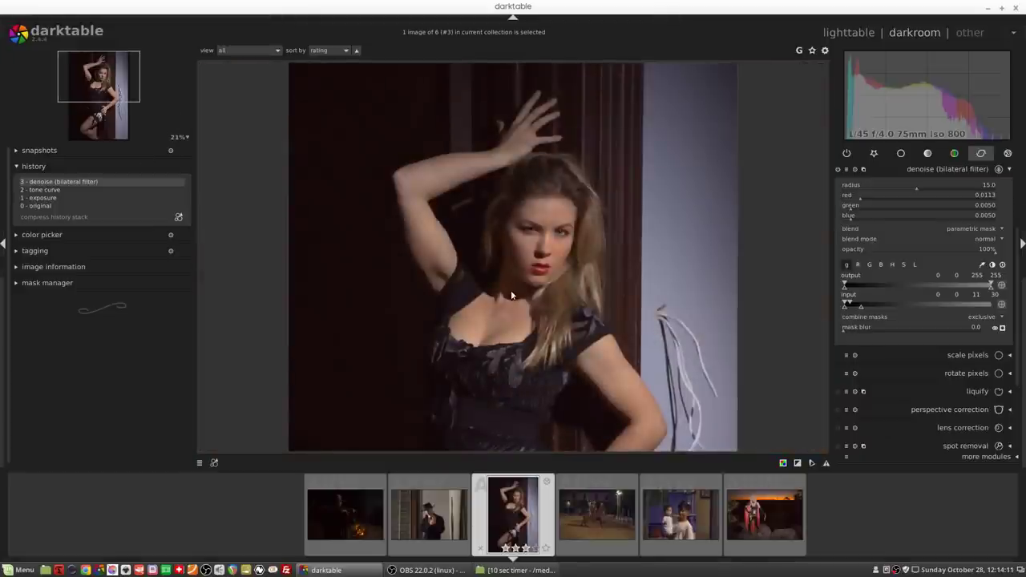
{"action": "left_click", "coordinate": [839, 170]}
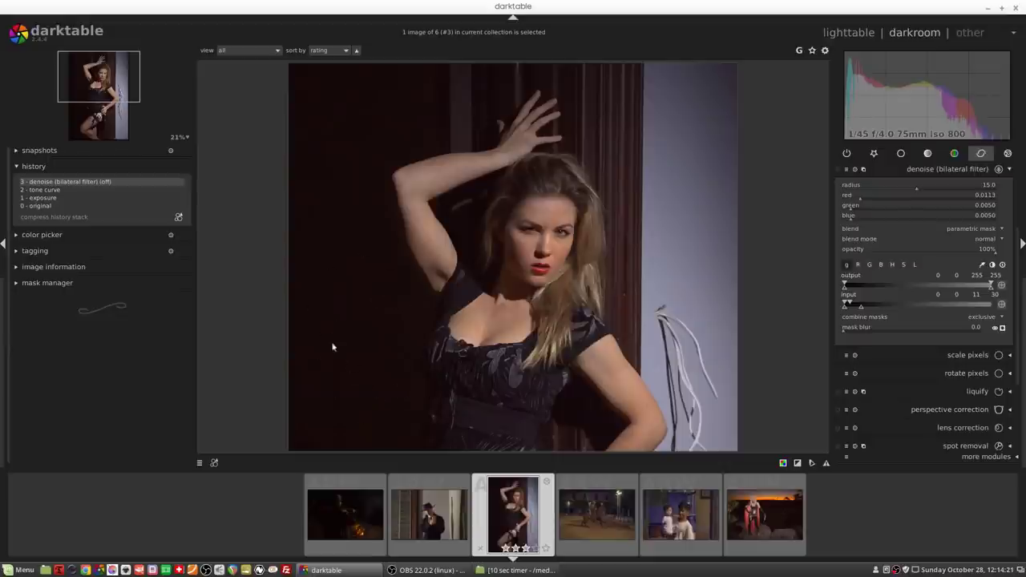
{"action": "left_click", "coordinate": [837, 169]}
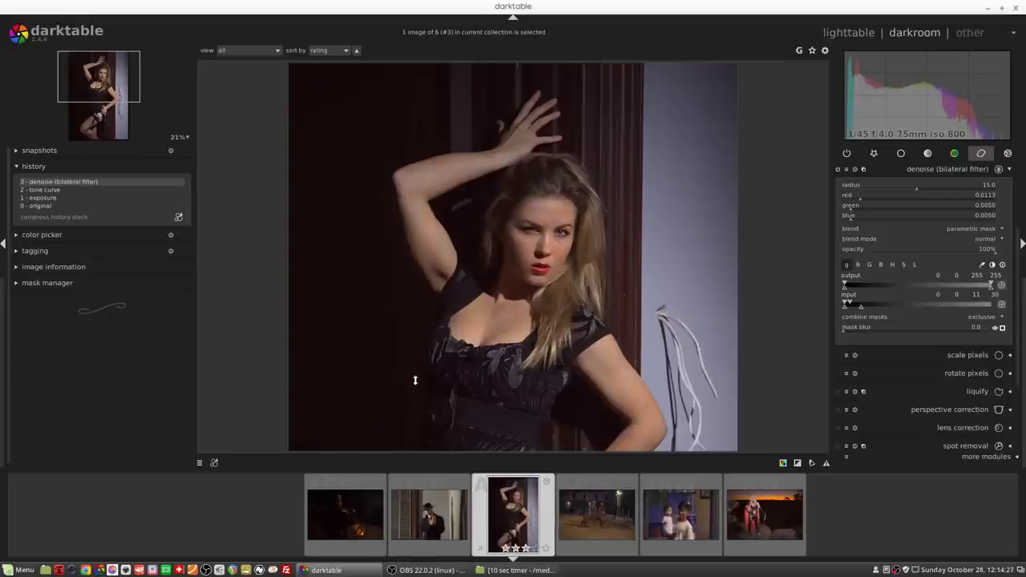
{"action": "scroll", "coordinate": [467, 298], "scroll_direction": "down", "scroll_amount": 2}
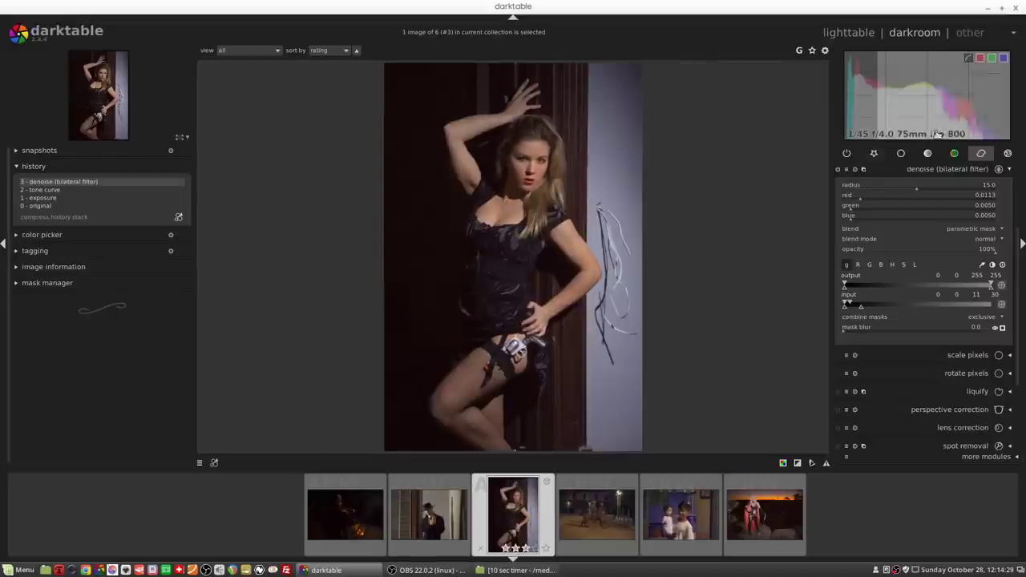
Load the ISO 6400 horse-rider photo and zoom to 100% on the horse.
{"action": "left_click", "coordinate": [607, 520]}
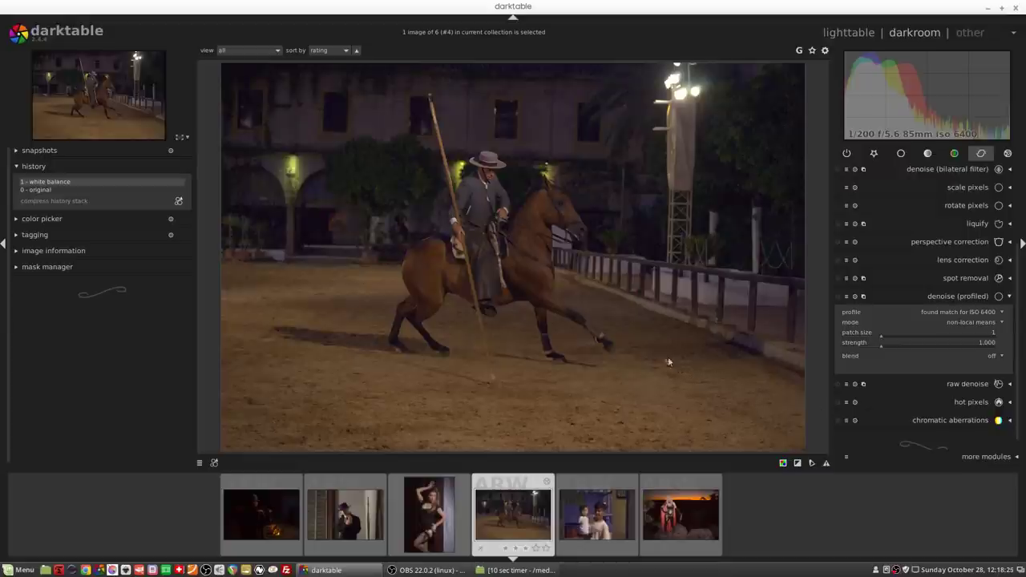
{"action": "middle_click", "coordinate": [612, 292]}
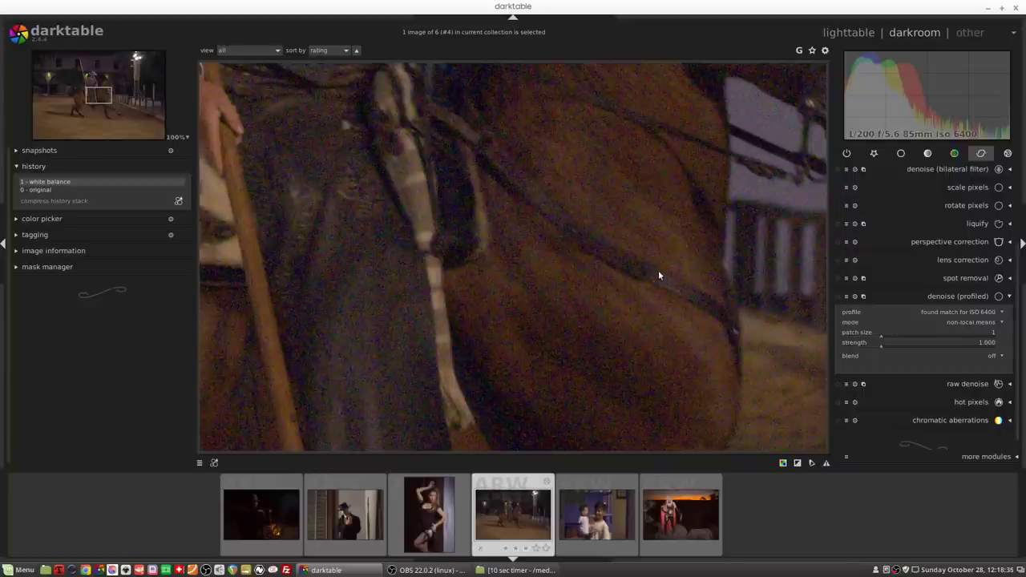
Enable profiled denoise with the ISO 6400 profile in non-local means mode, viewing the rider's face.
{"action": "left_click", "coordinate": [96, 82]}
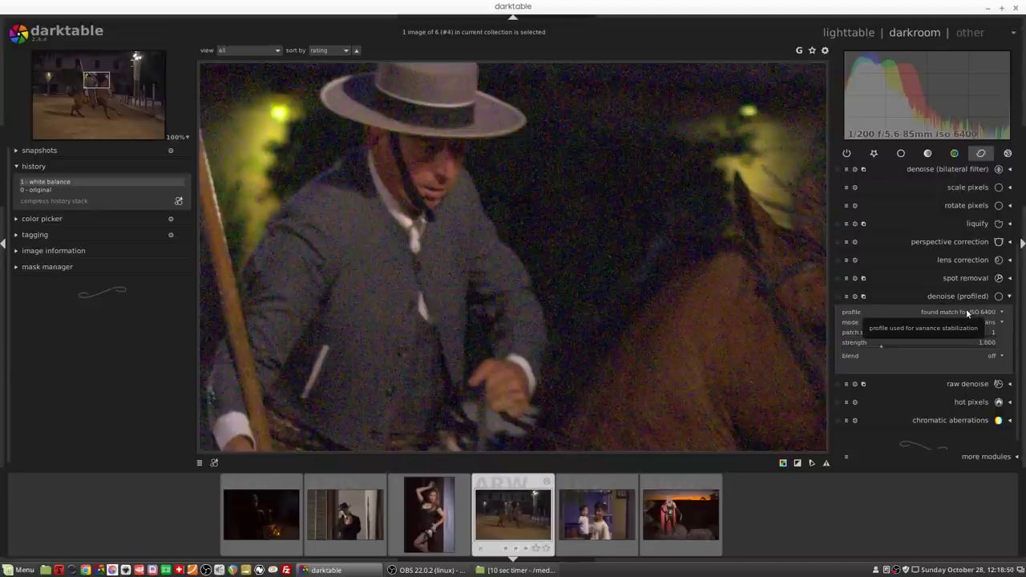
{"action": "left_click", "coordinate": [839, 297]}
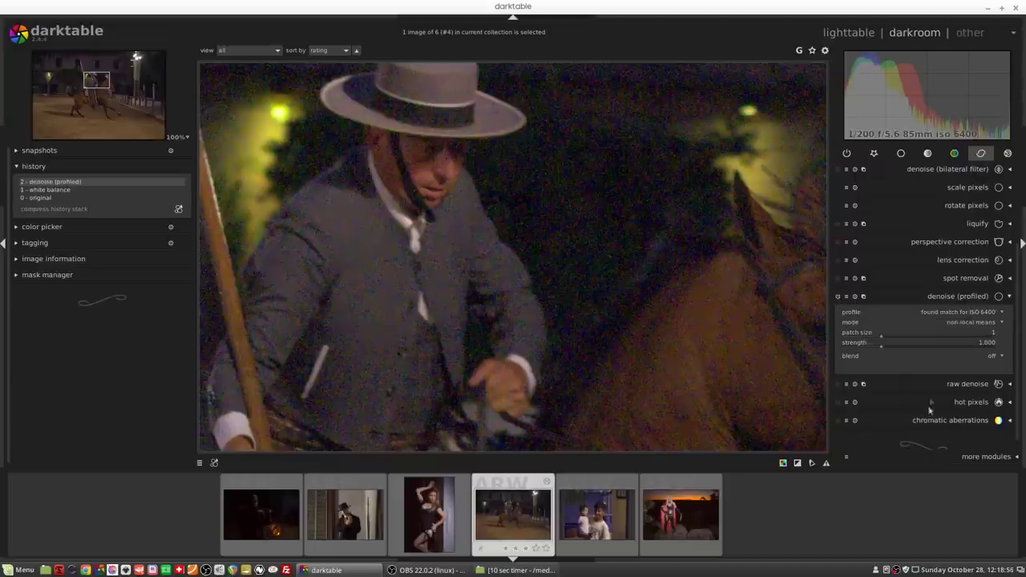
{"action": "left_click", "coordinate": [992, 359]}
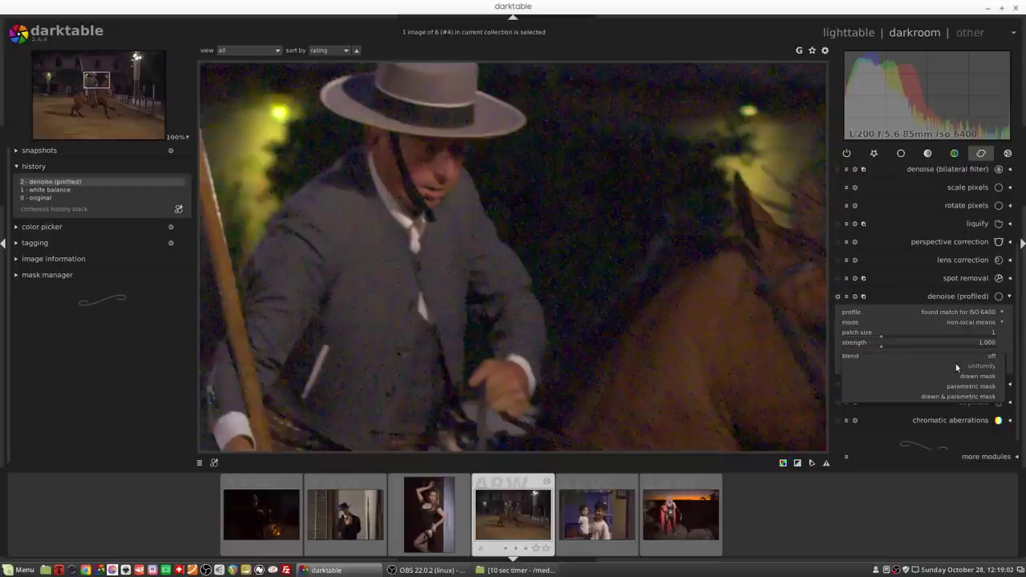
{"action": "left_click", "coordinate": [1017, 367]}
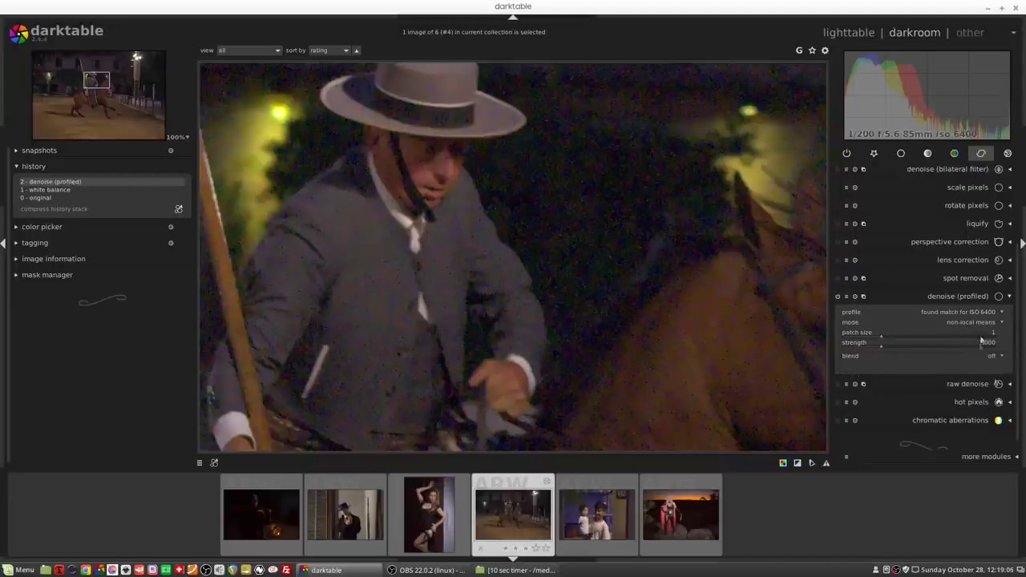
Blend the profiled denoise uniformly using the lightness blend mode.
{"action": "left_click", "coordinate": [993, 359]}
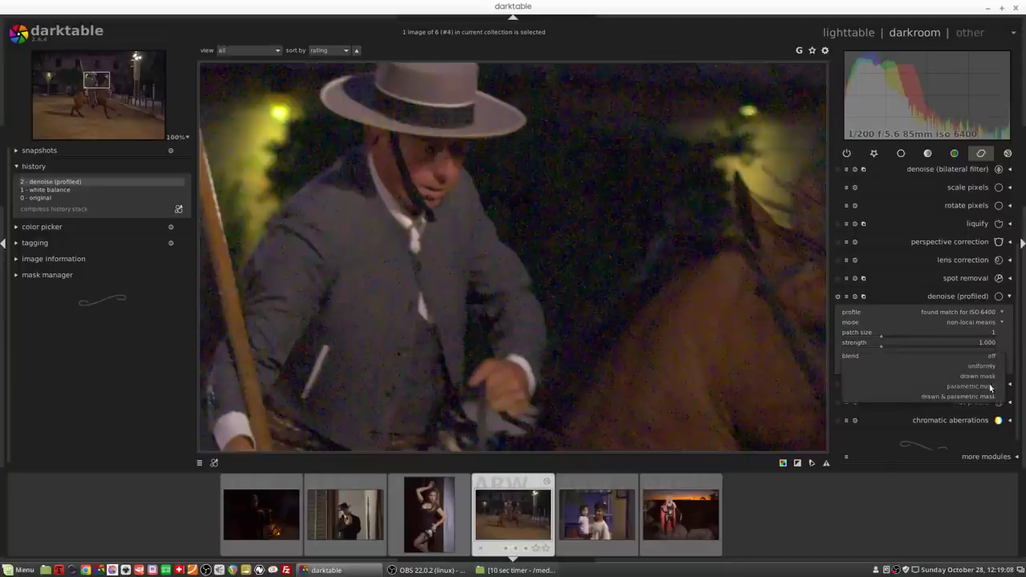
{"action": "left_click", "coordinate": [982, 367]}
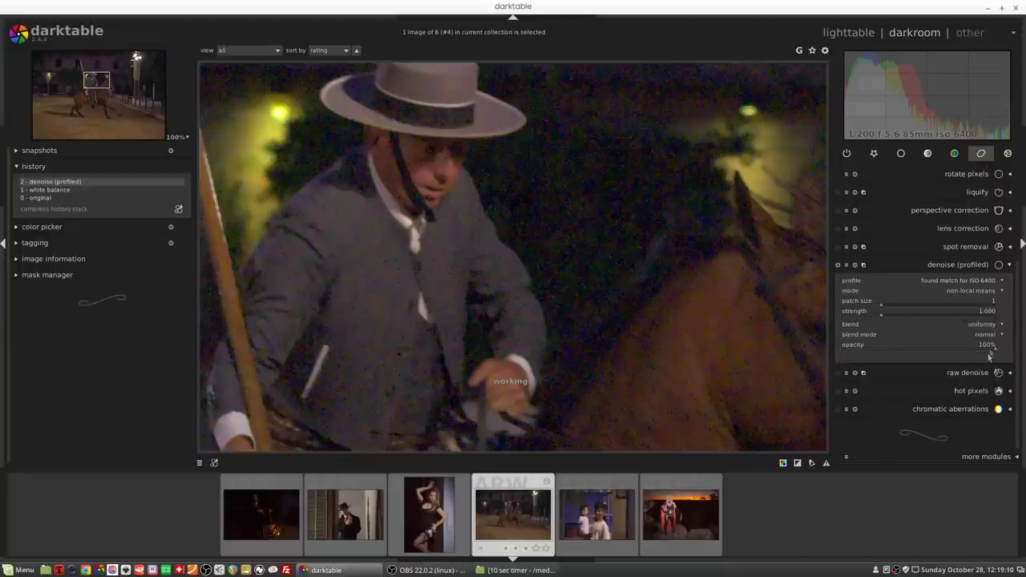
{"action": "left_click", "coordinate": [981, 334]}
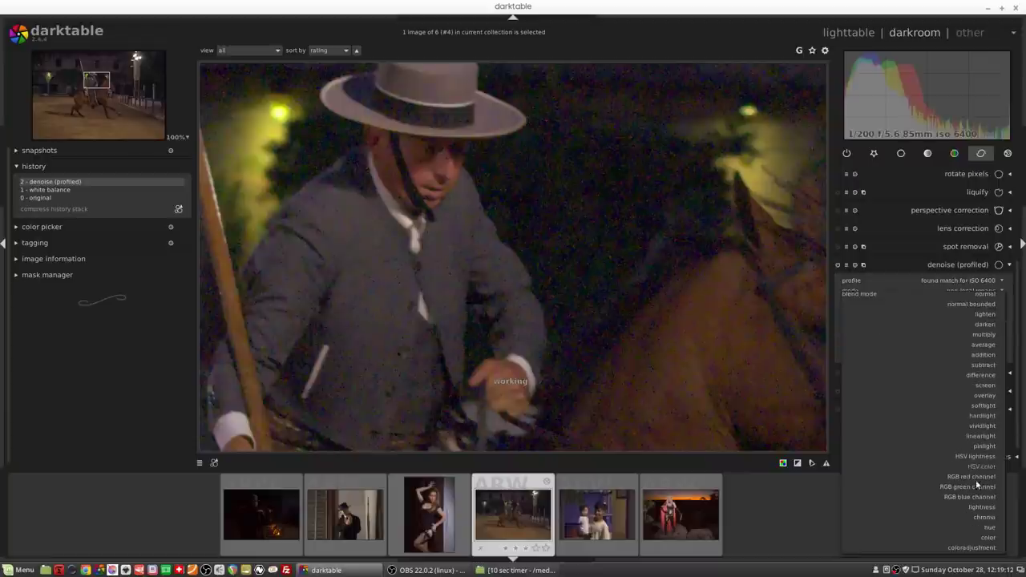
{"action": "left_click", "coordinate": [976, 509]}
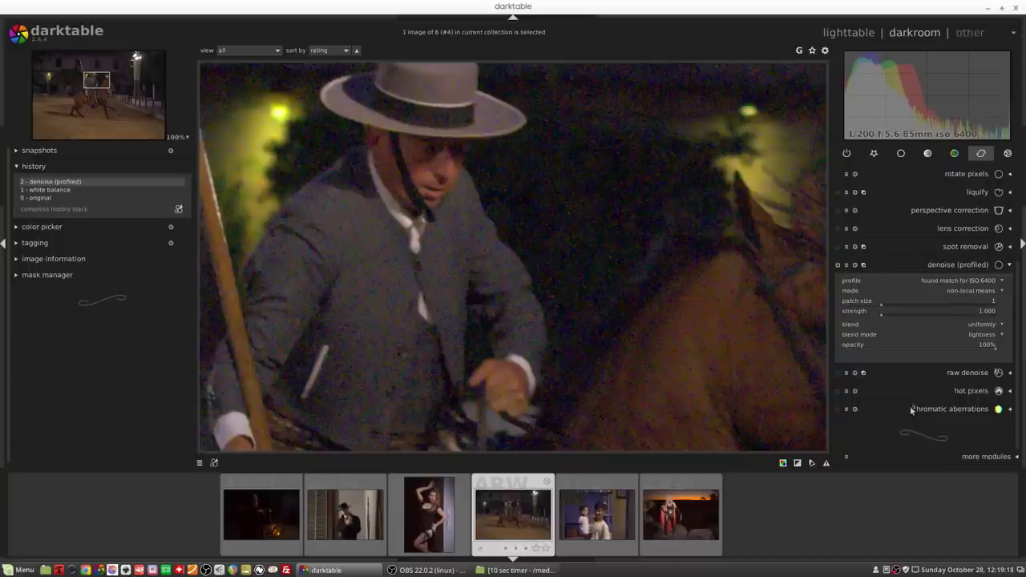
Switch profiled denoise to wavelets, blended uniformly with the color blend mode for chroma noise.
{"action": "scroll", "coordinate": [967, 290], "scroll_direction": "down", "scroll_amount": 1}
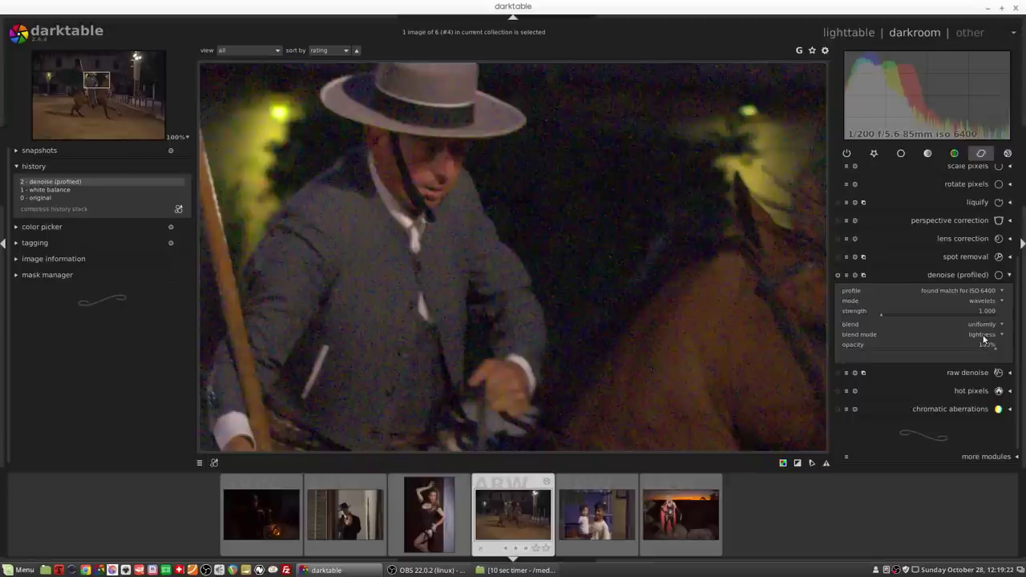
{"action": "scroll", "coordinate": [991, 325], "scroll_direction": "up", "scroll_amount": 1}
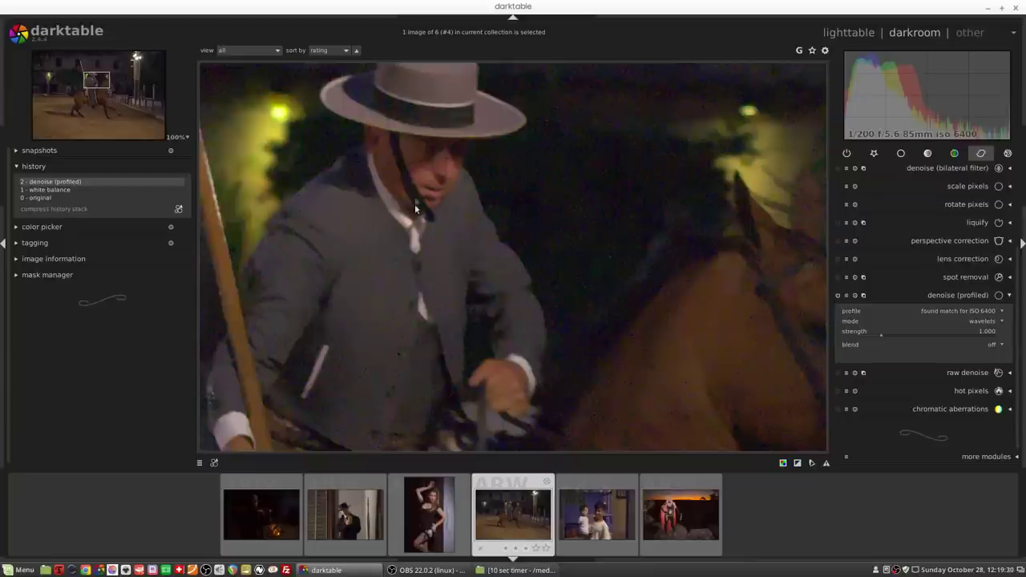
{"action": "left_click", "coordinate": [991, 347]}
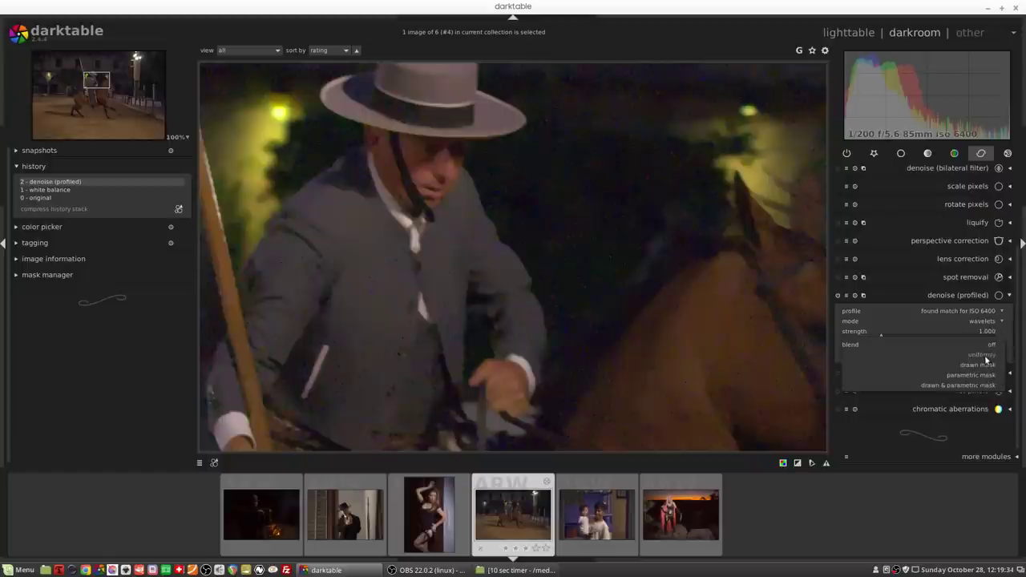
{"action": "left_click", "coordinate": [986, 358]}
{"action": "left_click", "coordinate": [986, 359]}
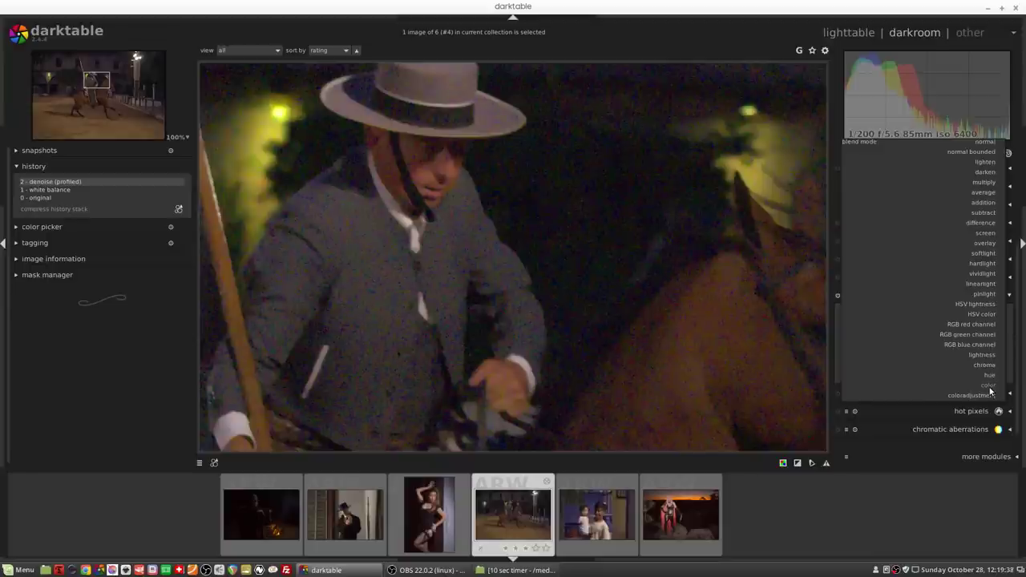
{"action": "left_click", "coordinate": [991, 388]}
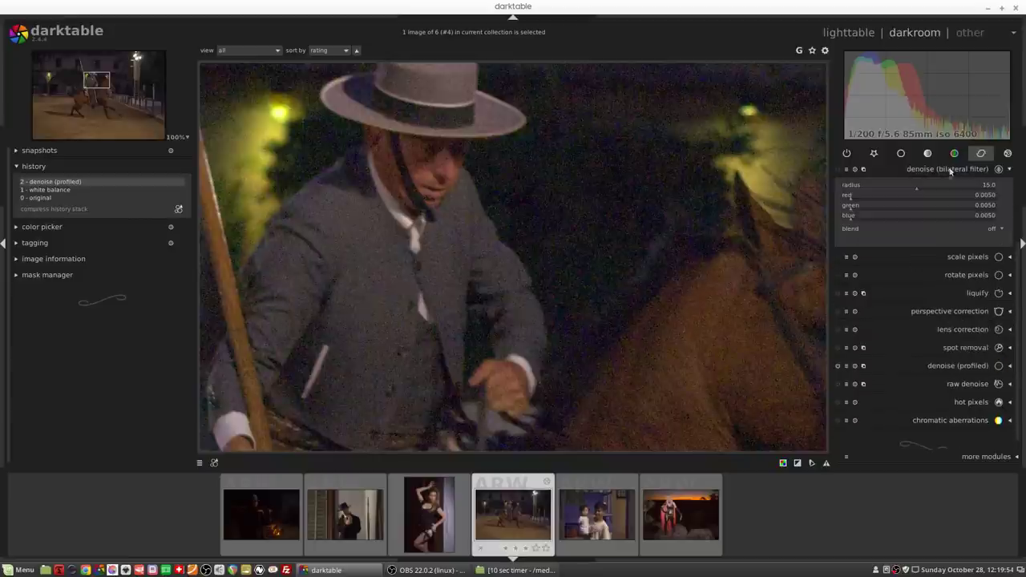
Enable bilateral-filter denoise at radius 15.0 with red 0.0280, green 0.0097 and blue 0.0104.
{"action": "left_click", "coordinate": [899, 171]}
{"action": "left_click", "coordinate": [839, 170]}
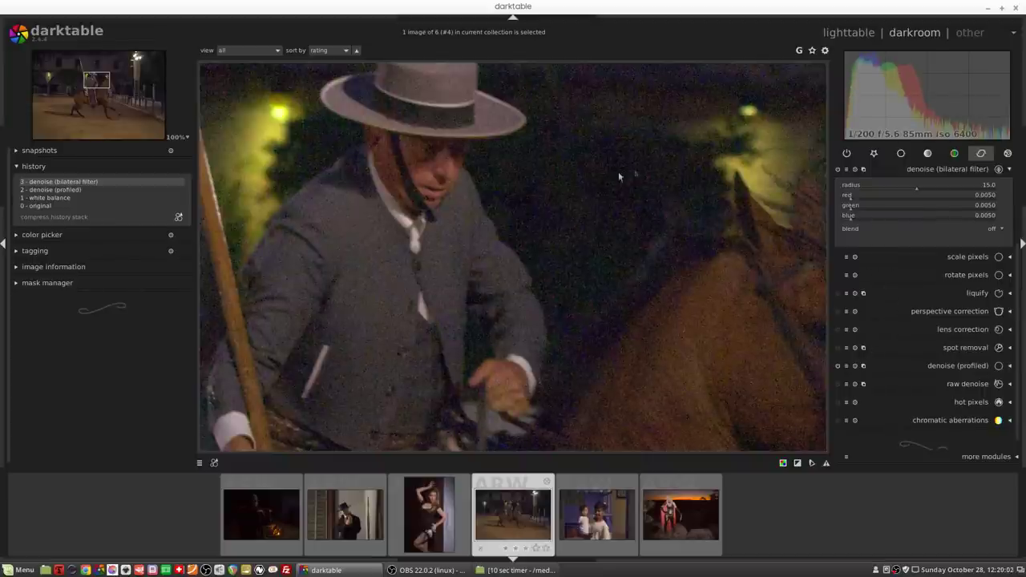
{"action": "left_click", "coordinate": [862, 197]}
{"action": "left_click", "coordinate": [863, 199]}
{"action": "left_click", "coordinate": [874, 198]}
{"action": "left_click", "coordinate": [885, 202]}
{"action": "left_click", "coordinate": [859, 207]}
{"action": "left_click", "coordinate": [858, 216]}
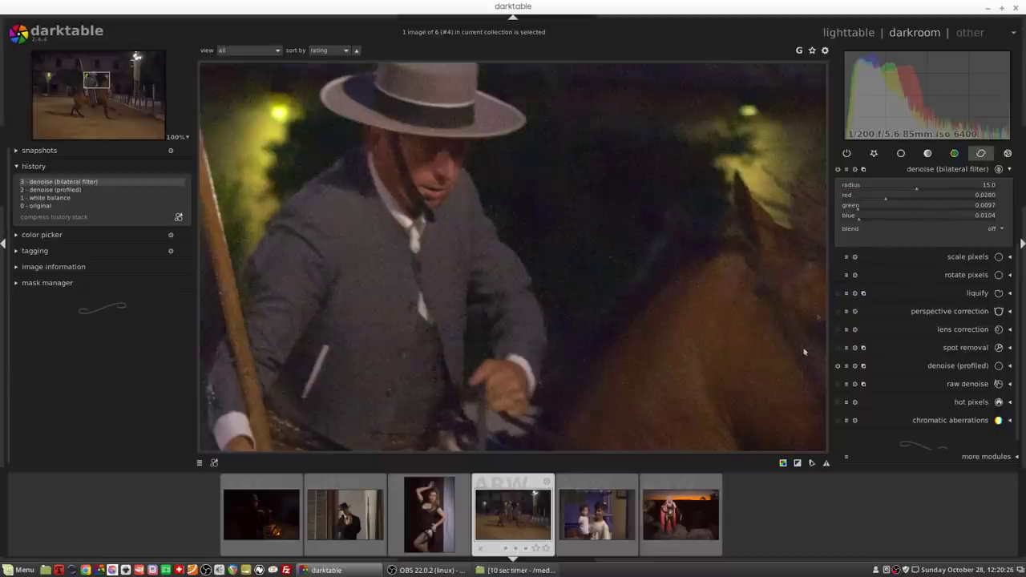
Compare the bilateral denoise off and on, then lower its radius from 15.0 to 8.8.
{"action": "scroll", "coordinate": [608, 330], "scroll_direction": "down", "scroll_amount": 2}
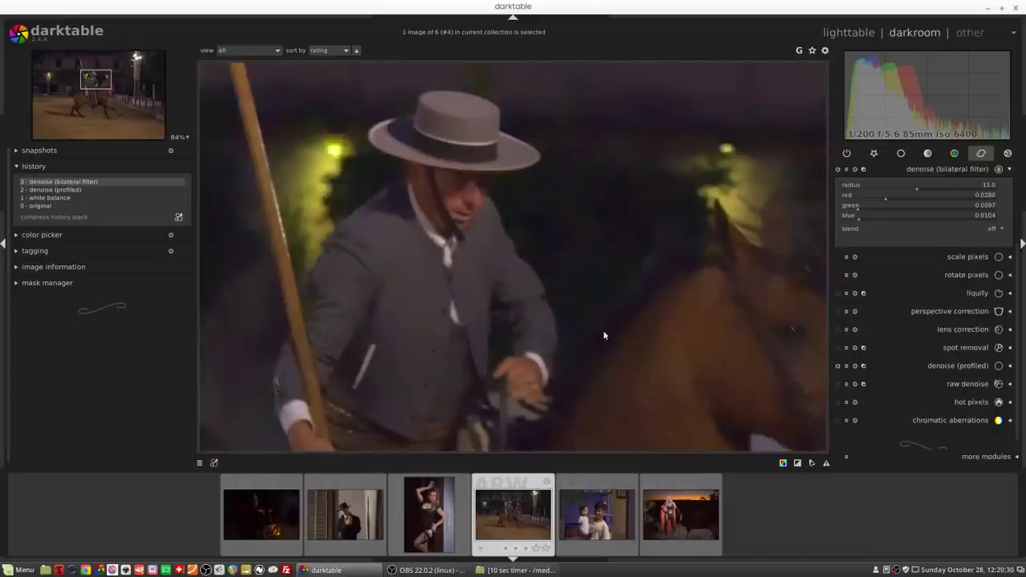
{"action": "left_click", "coordinate": [837, 170]}
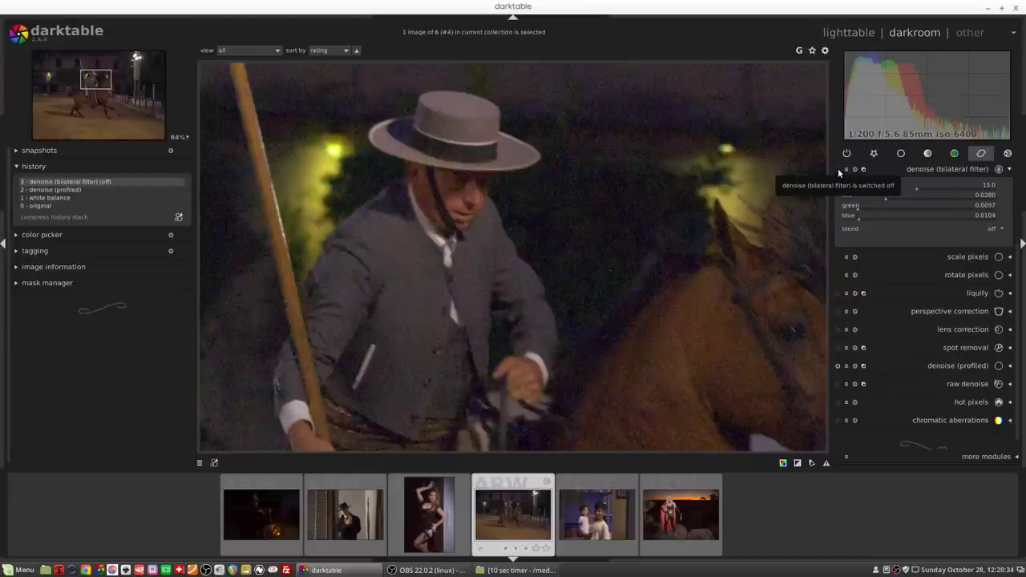
{"action": "left_click", "coordinate": [837, 170]}
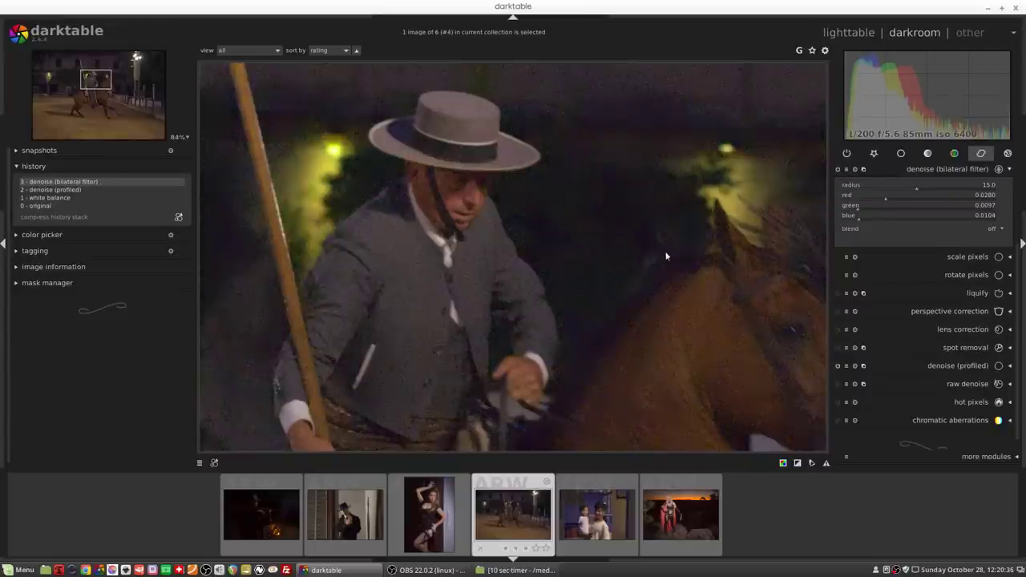
{"action": "scroll", "coordinate": [551, 269], "scroll_direction": "down", "scroll_amount": 3}
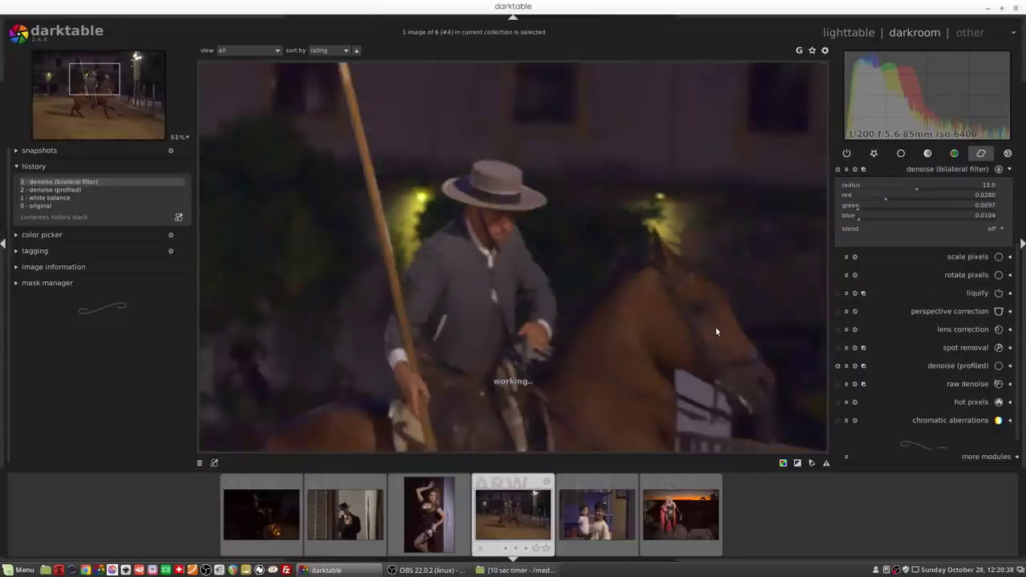
{"action": "scroll", "coordinate": [718, 327], "scroll_direction": "down", "scroll_amount": 2}
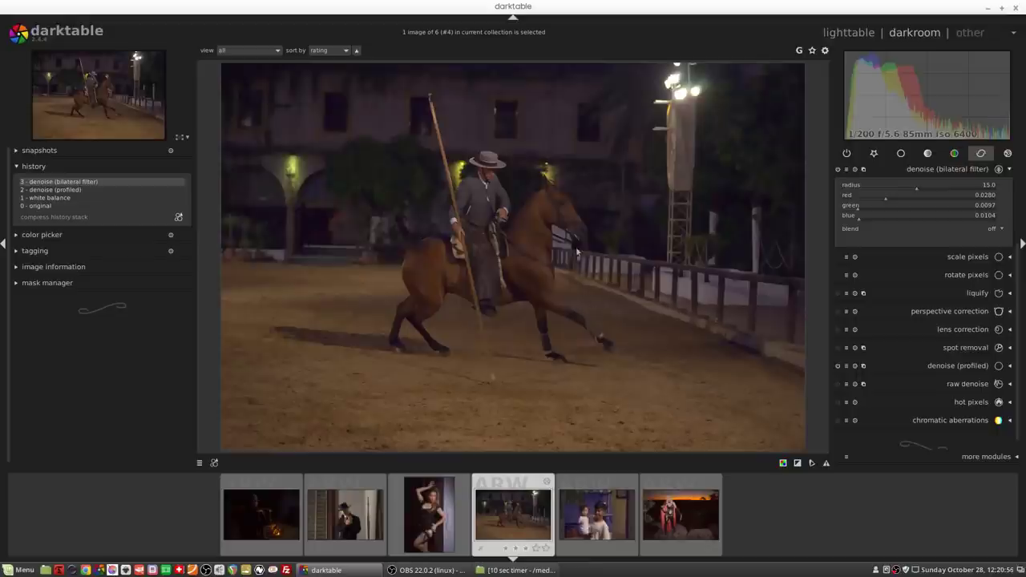
{"action": "scroll", "coordinate": [557, 165], "scroll_direction": "up", "scroll_amount": 3}
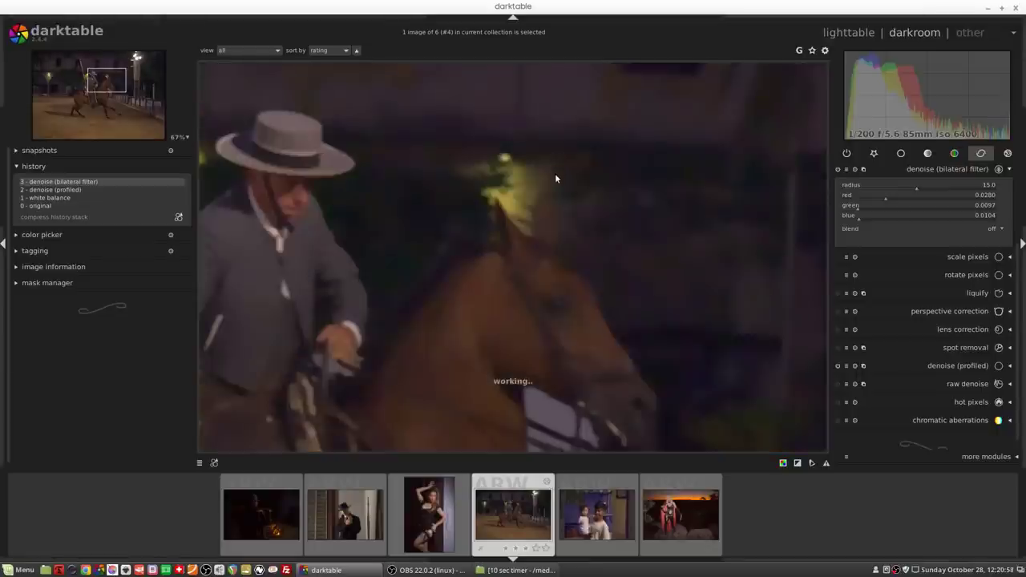
{"action": "left_click_drag", "start_coordinate": [922, 187], "coordinate": [885, 192]}
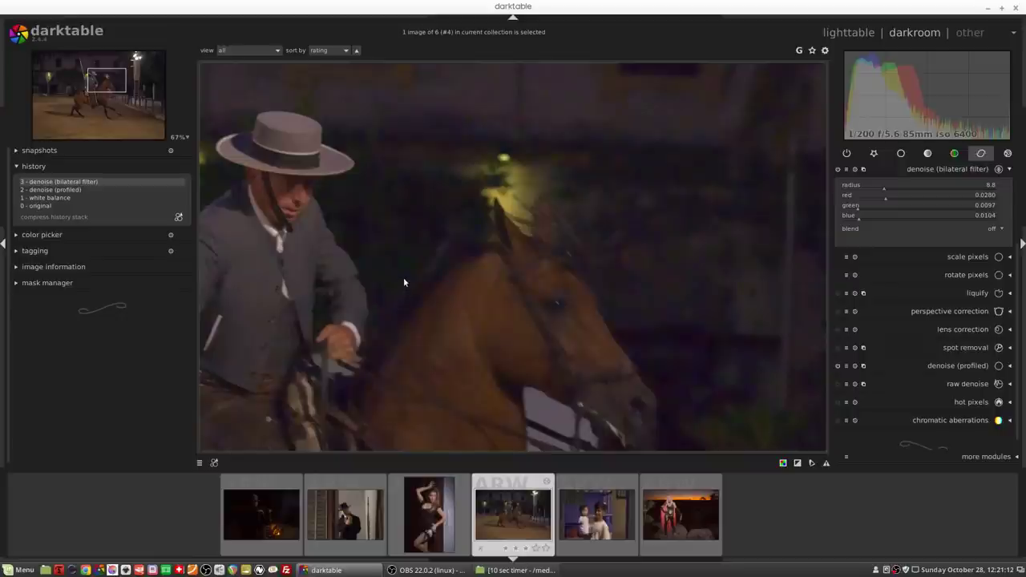
{"action": "left_click", "coordinate": [63, 197]}
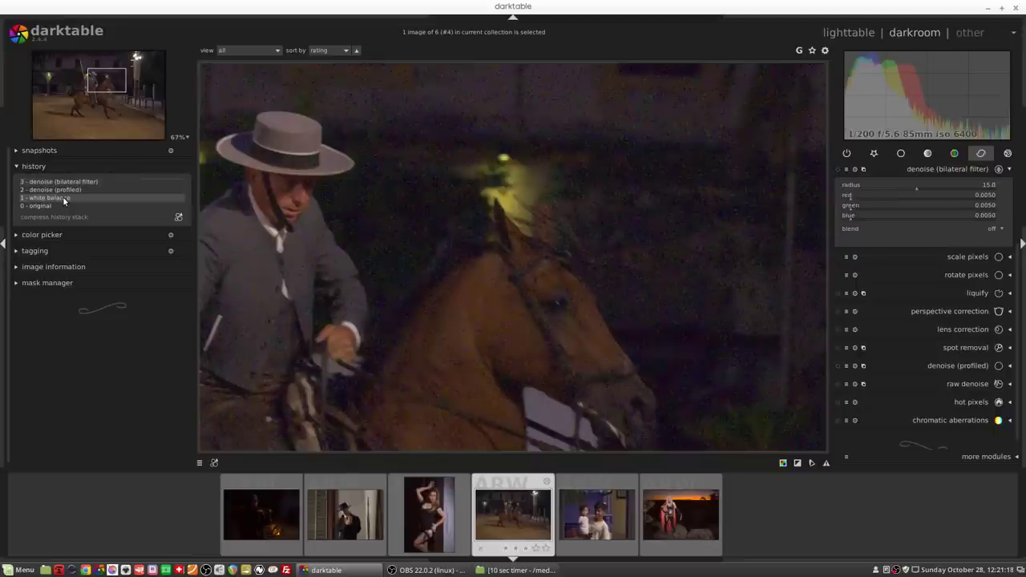
{"action": "left_click", "coordinate": [52, 180]}
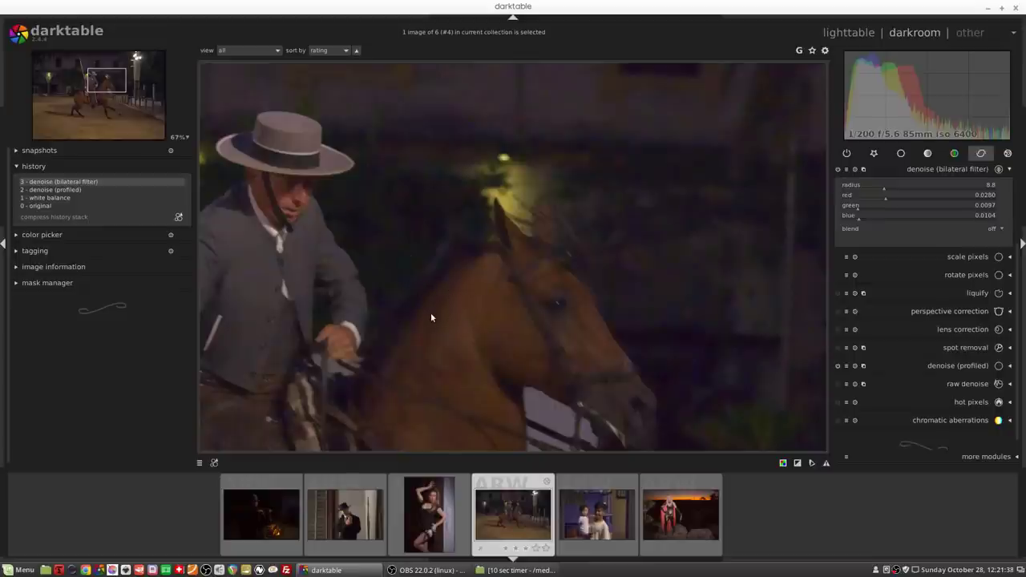
{"action": "left_click_drag", "start_coordinate": [378, 305], "coordinate": [588, 191]}
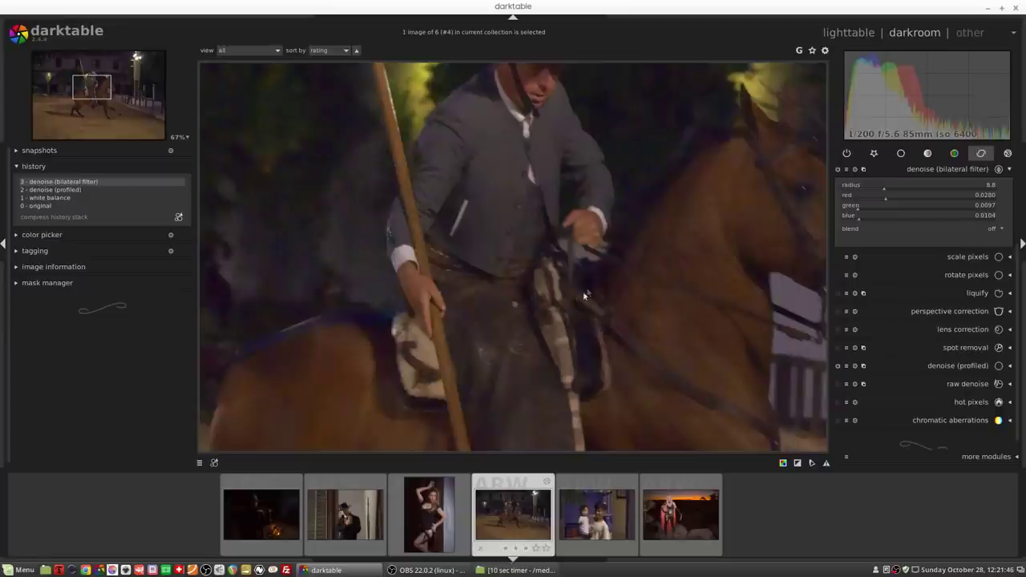
{"action": "left_click_drag", "start_coordinate": [653, 204], "coordinate": [524, 289]}
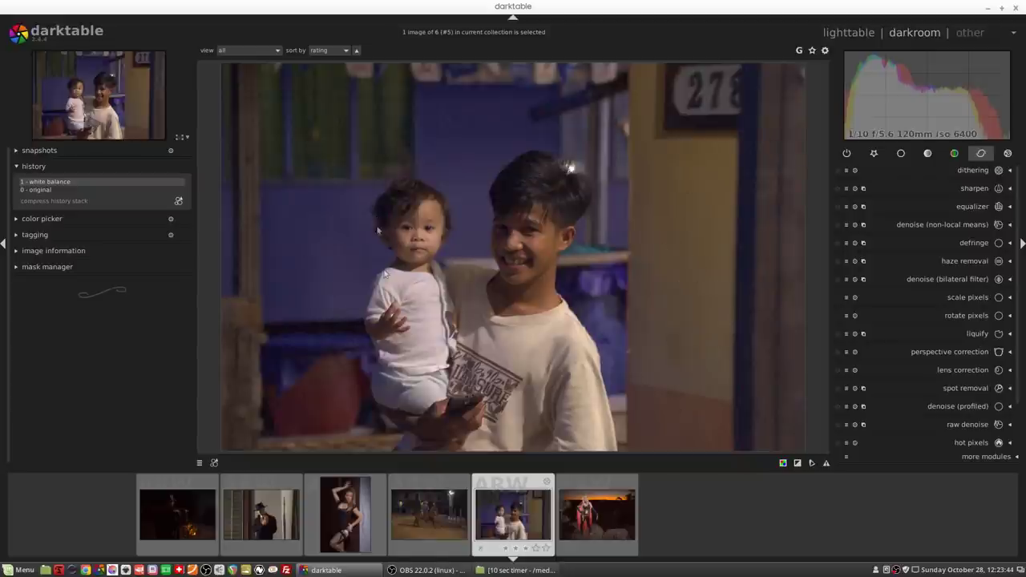
Zoom to 100% on the young man's face and pan slightly across it.
{"action": "middle_click", "coordinate": [454, 228]}
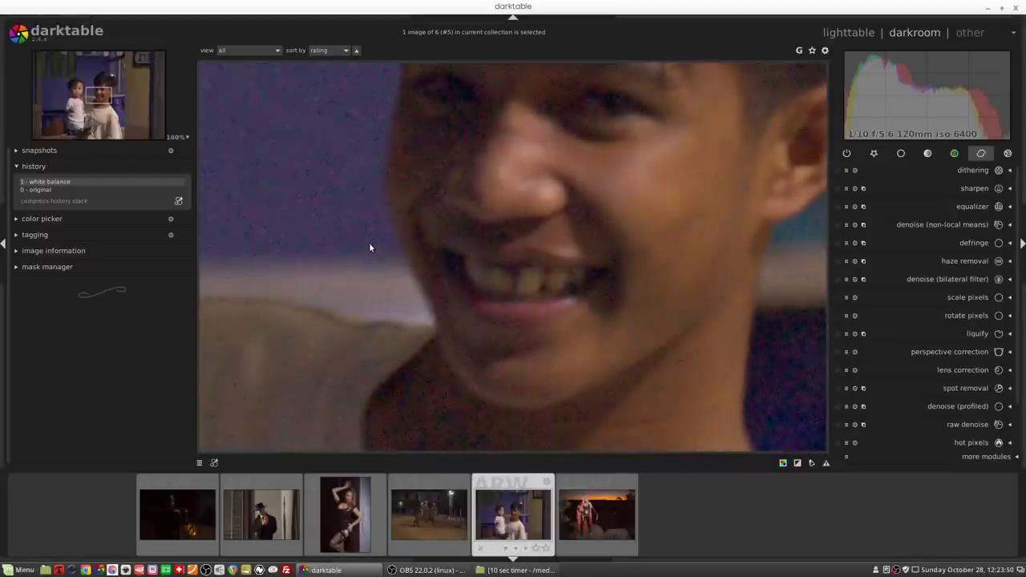
{"action": "left_click_drag", "start_coordinate": [368, 246], "coordinate": [360, 243]}
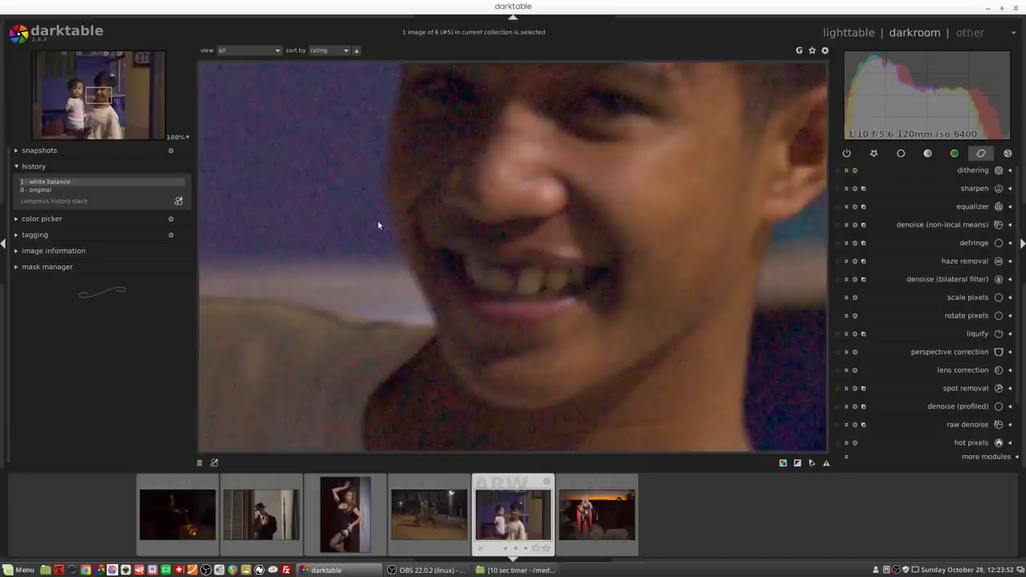
Expand the equalizer module on its luma tab over the 100% portrait.
{"action": "left_click", "coordinate": [964, 206]}
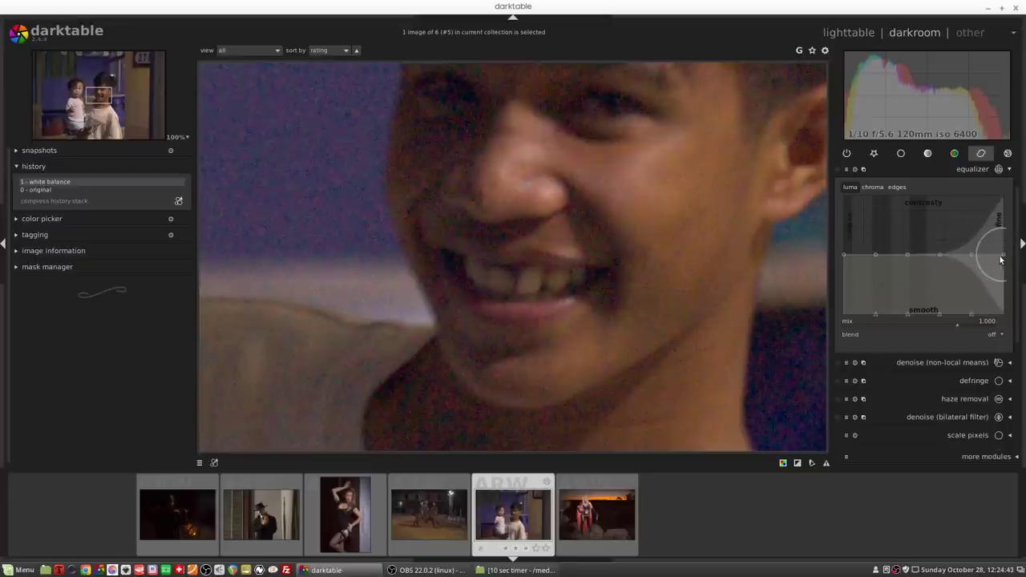
{"action": "scroll", "coordinate": [905, 262], "scroll_direction": "up", "scroll_amount": 3}
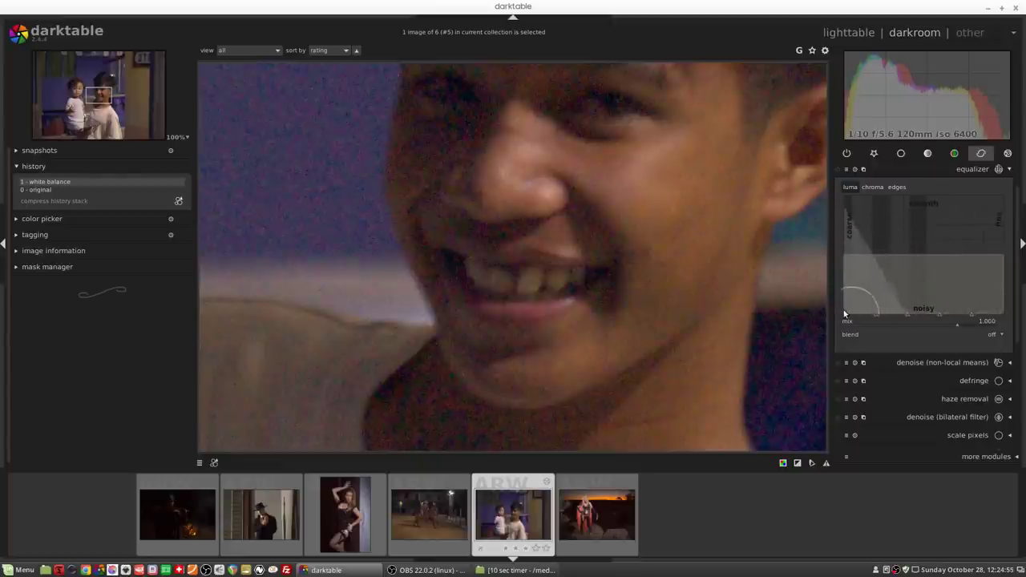
Lift the coarse end of the equalizer luma curve so it slopes down toward fine detail.
{"action": "mouse_move", "coordinate": [844, 308]}
{"action": "left_mouse_down"}
{"action": "mouse_move", "coordinate": [882, 304]}
{"action": "mouse_move", "coordinate": [883, 314]}
{"action": "mouse_move", "coordinate": [901, 307]}
{"action": "mouse_move", "coordinate": [863, 315]}
{"action": "mouse_move", "coordinate": [845, 308]}
{"action": "mouse_move", "coordinate": [875, 319]}
{"action": "mouse_move", "coordinate": [874, 307]}
{"action": "mouse_move", "coordinate": [856, 309]}
{"action": "mouse_move", "coordinate": [994, 313]}
{"action": "left_mouse_up"}
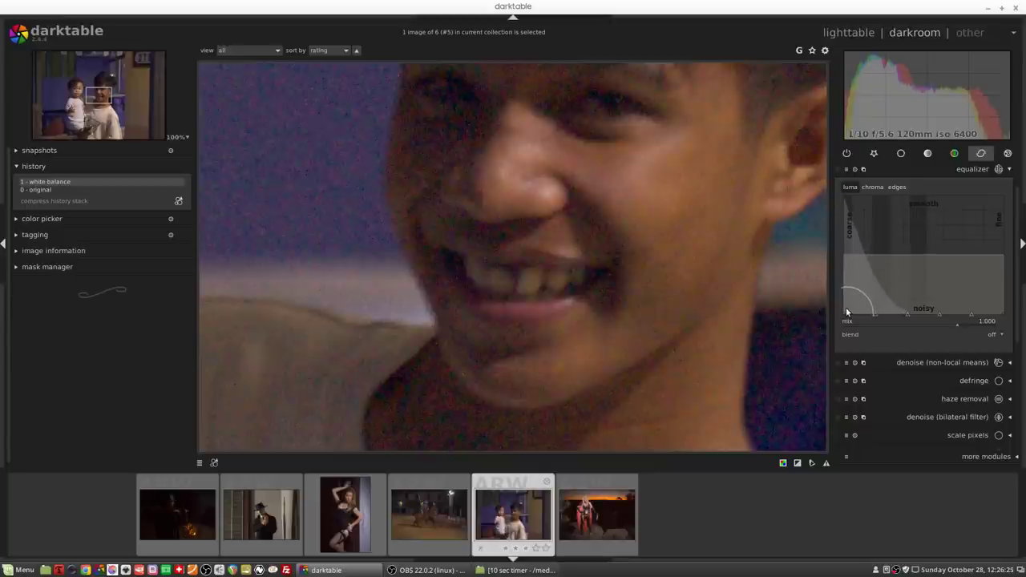
Commit the equalizer edit and reshape its luma curve into a gentle wave toward finer detail.
{"action": "left_click", "coordinate": [845, 307]}
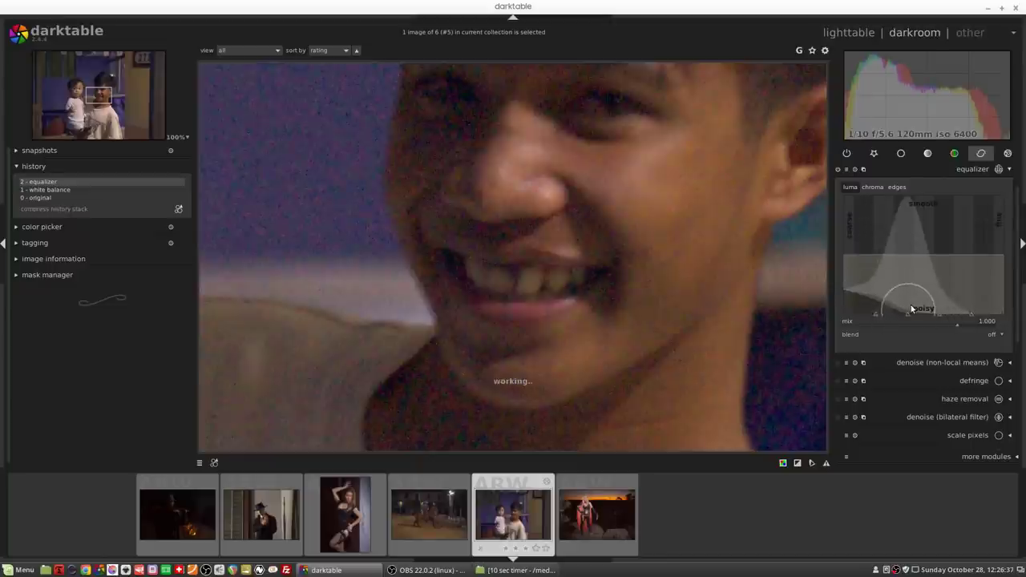
{"action": "mouse_move", "coordinate": [909, 301]}
{"action": "left_mouse_down"}
{"action": "mouse_move", "coordinate": [940, 307]}
{"action": "mouse_move", "coordinate": [939, 293]}
{"action": "mouse_move", "coordinate": [973, 310]}
{"action": "mouse_move", "coordinate": [971, 288]}
{"action": "mouse_move", "coordinate": [999, 279]}
{"action": "left_mouse_up"}
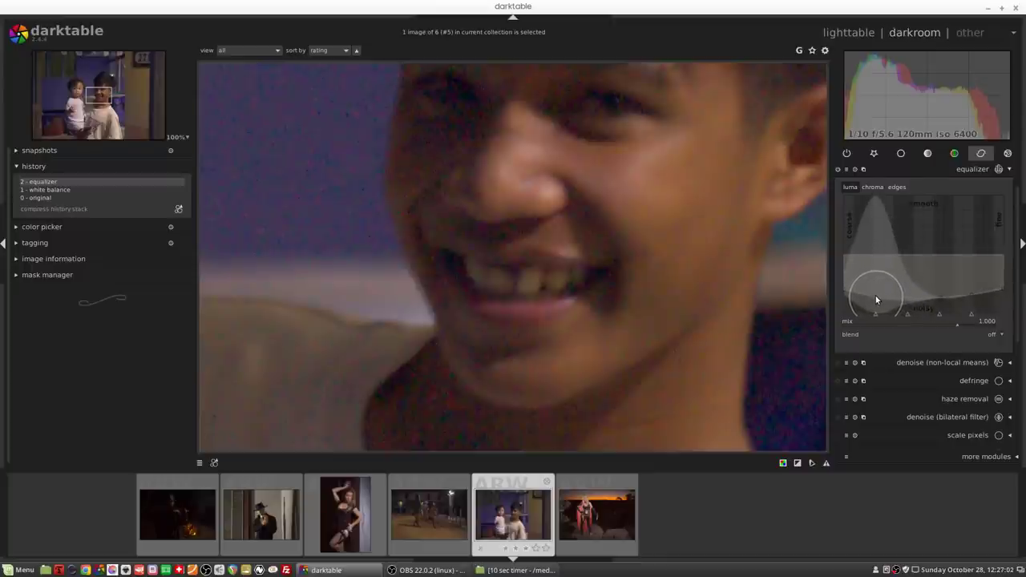
{"action": "left_click_drag", "start_coordinate": [876, 299], "coordinate": [878, 279]}
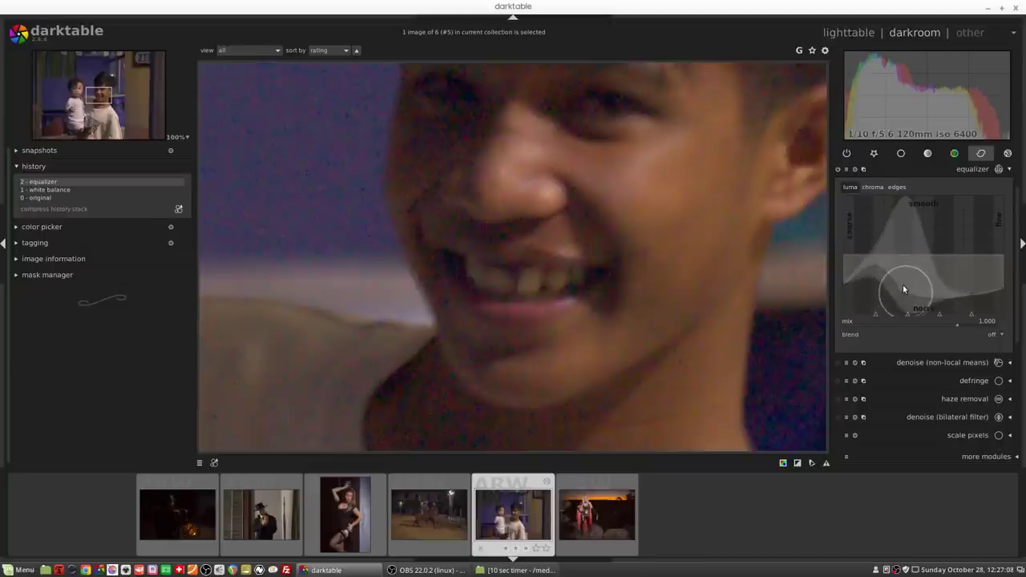
{"action": "mouse_move", "coordinate": [906, 286]}
{"action": "left_mouse_down"}
{"action": "mouse_move", "coordinate": [907, 271]}
{"action": "mouse_move", "coordinate": [891, 269]}
{"action": "left_mouse_up"}
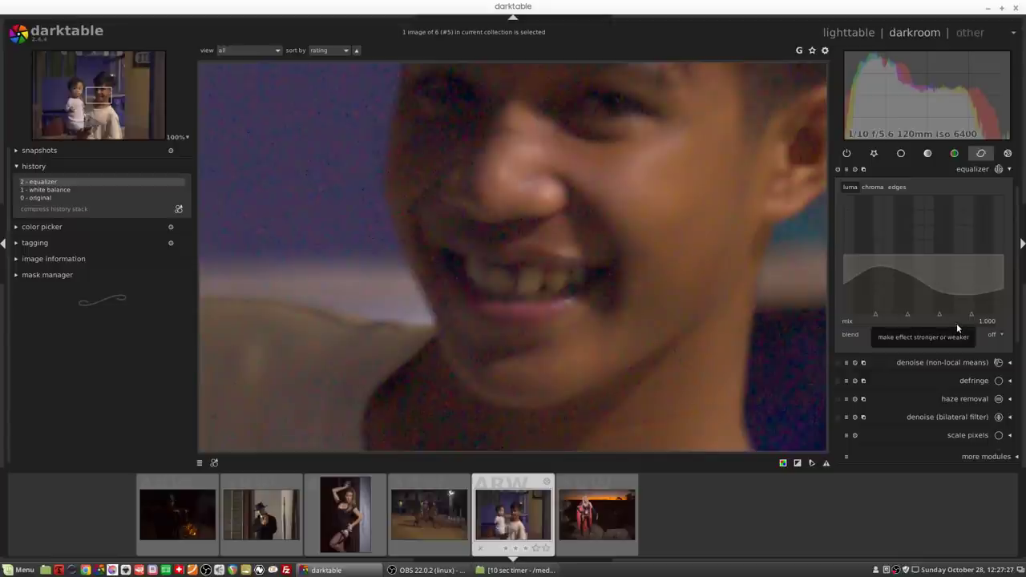
Adjust the equalizer mix slider back and forth, settling at 0.687.
{"action": "left_click_drag", "start_coordinate": [957, 327], "coordinate": [989, 328]}
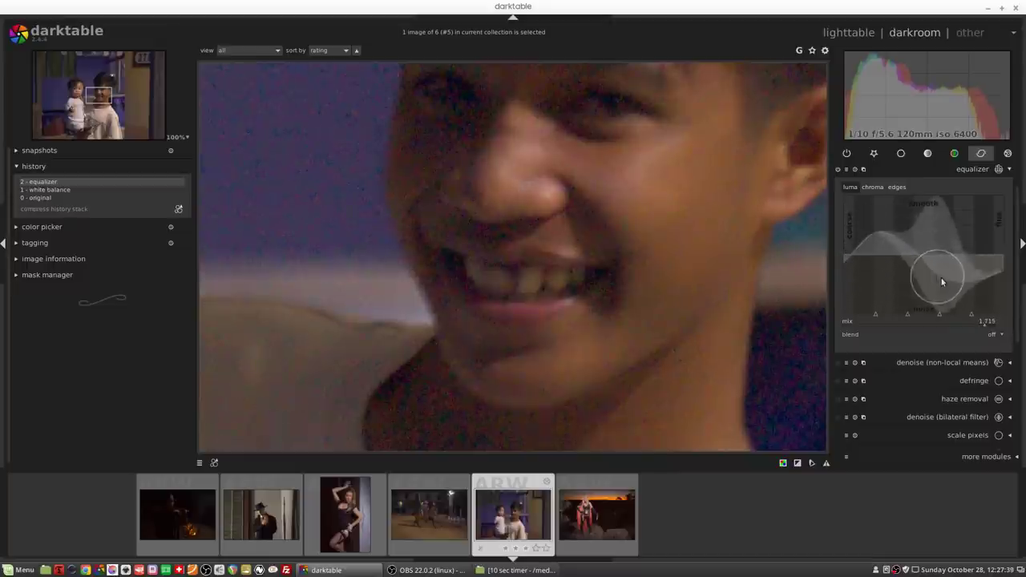
{"action": "left_click_drag", "start_coordinate": [971, 324], "coordinate": [946, 326]}
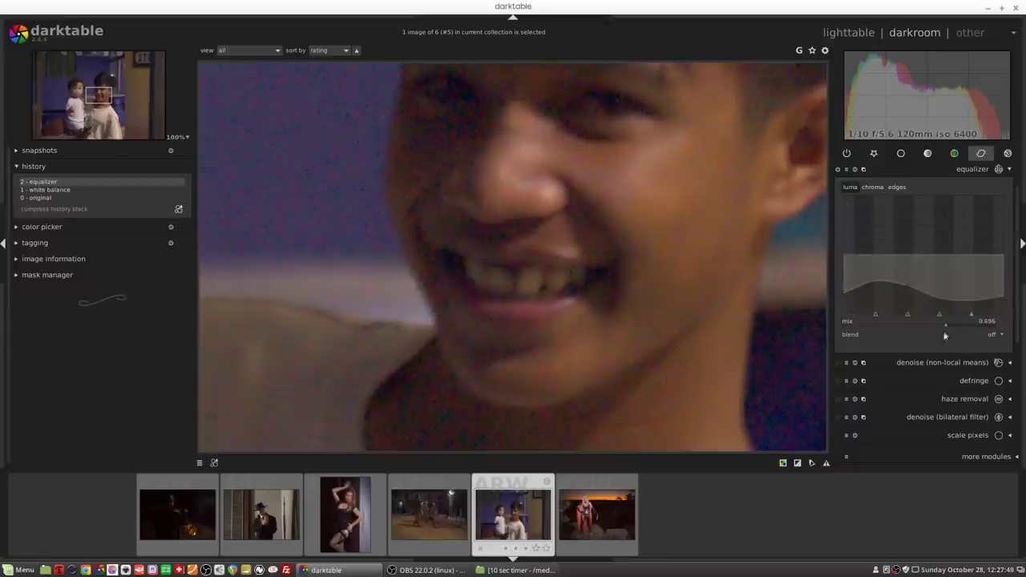
{"action": "left_click_drag", "start_coordinate": [945, 325], "coordinate": [940, 325]}
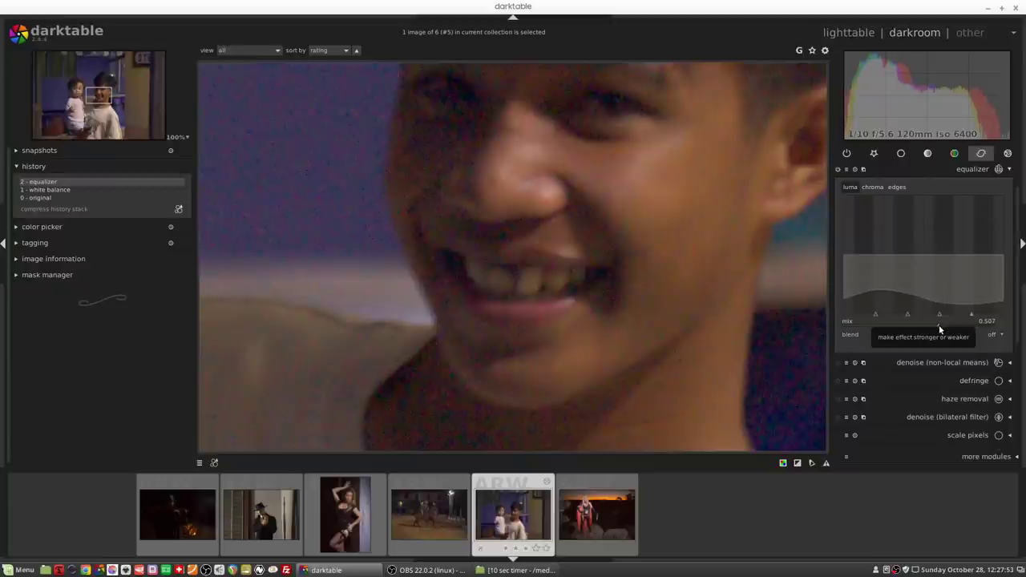
{"action": "left_click_drag", "start_coordinate": [940, 328], "coordinate": [947, 331]}
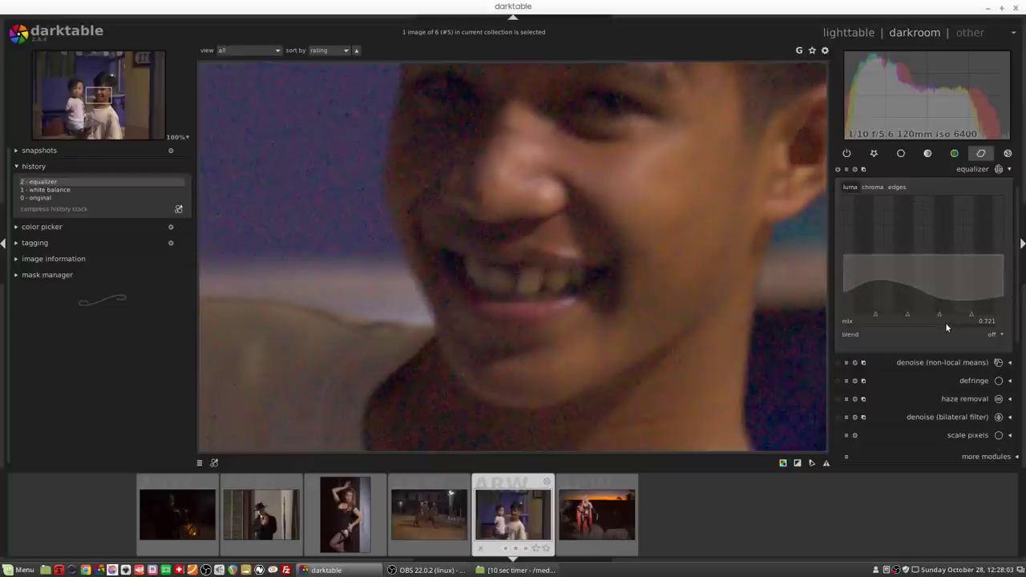
{"action": "left_click_drag", "start_coordinate": [936, 326], "coordinate": [926, 325]}
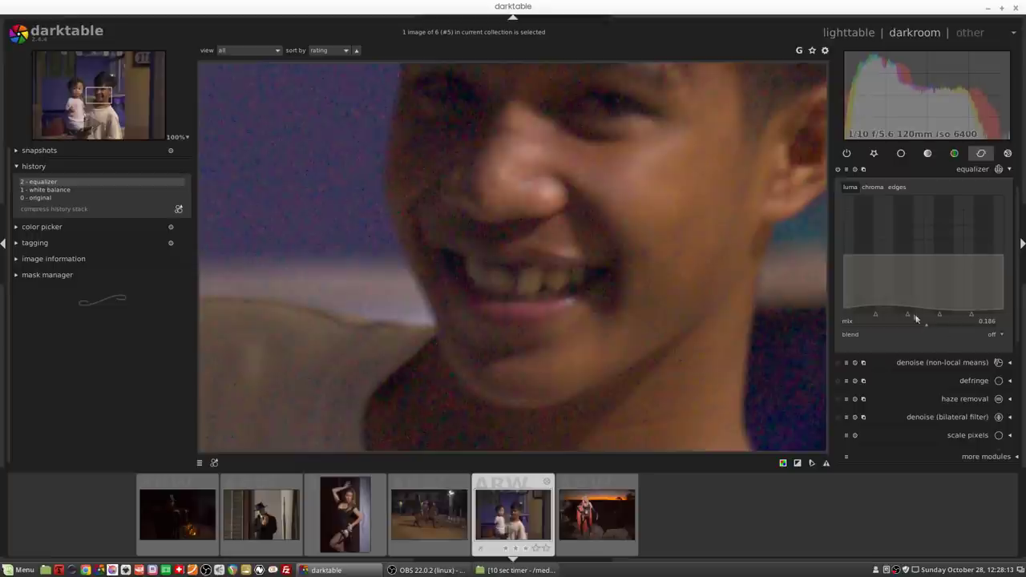
{"action": "left_click_drag", "start_coordinate": [933, 327], "coordinate": [944, 321]}
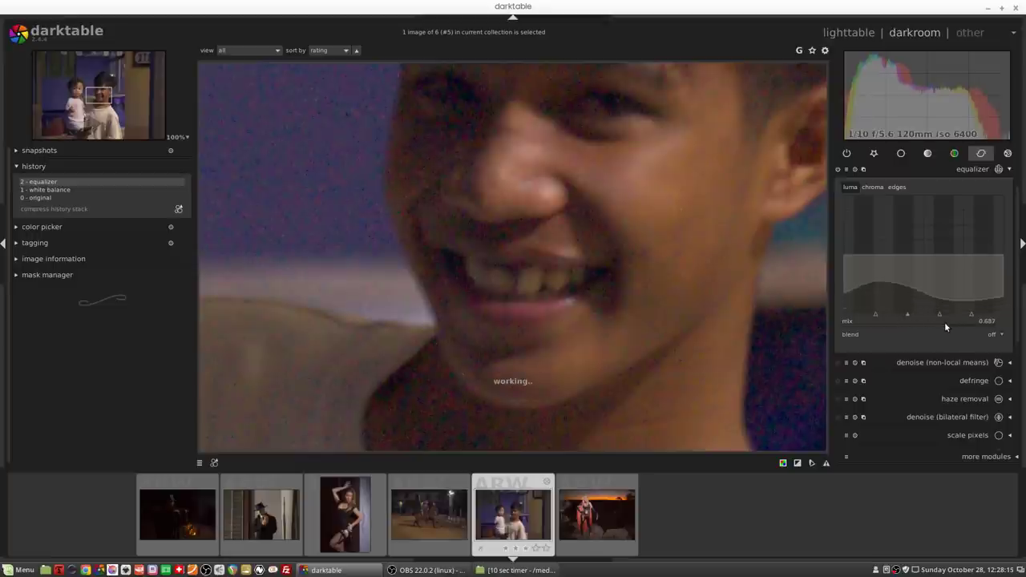
Switch the equalizer to its chroma curve and raise the curve's coarse end.
{"action": "left_click", "coordinate": [872, 187]}
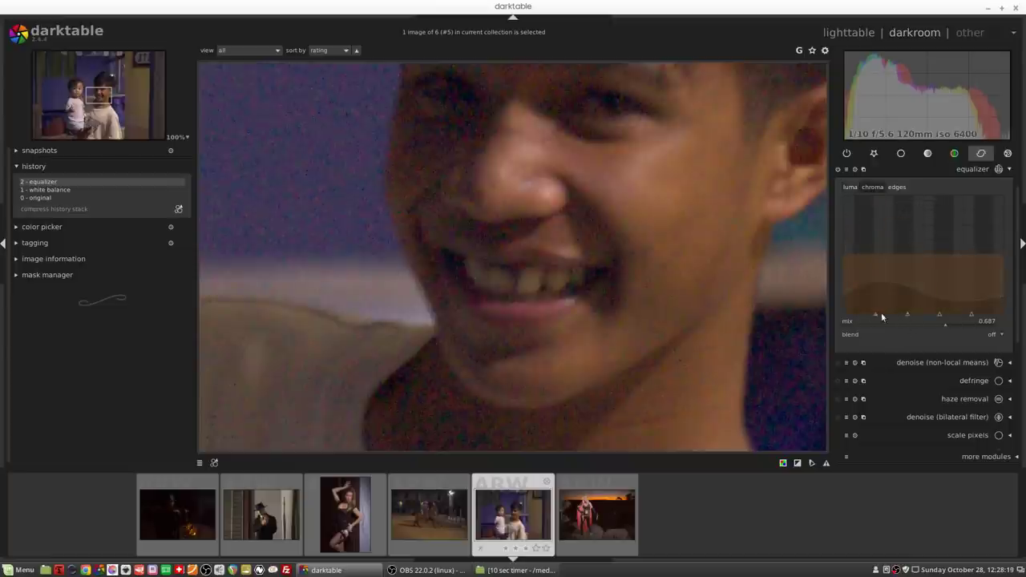
{"action": "left_click_drag", "start_coordinate": [871, 311], "coordinate": [844, 289]}
Apply the 'denoise chroma' equalizer preset and reshape its chroma curve to peak mid-range.
{"action": "left_click", "coordinate": [846, 169]}
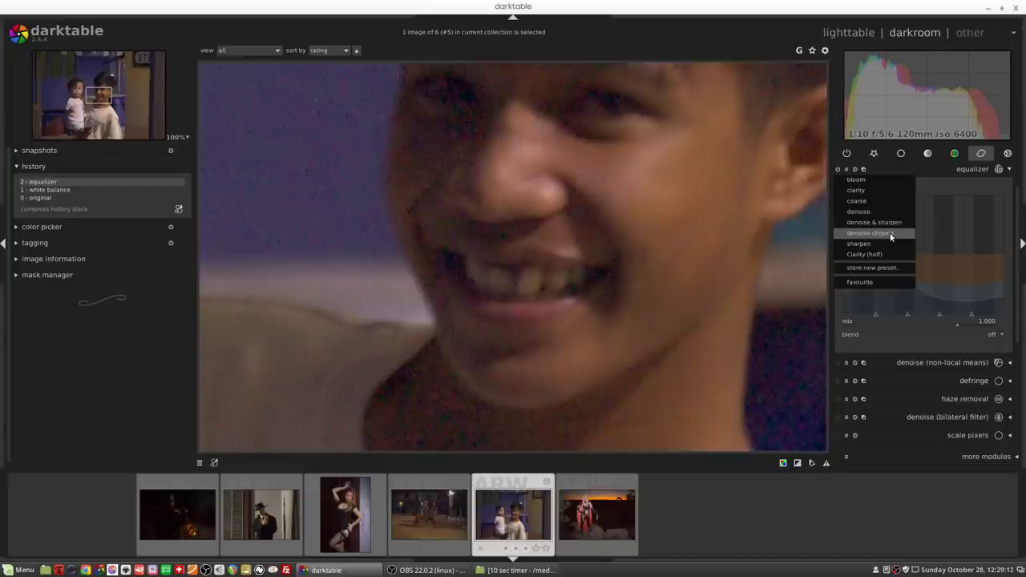
{"action": "left_click", "coordinate": [857, 234]}
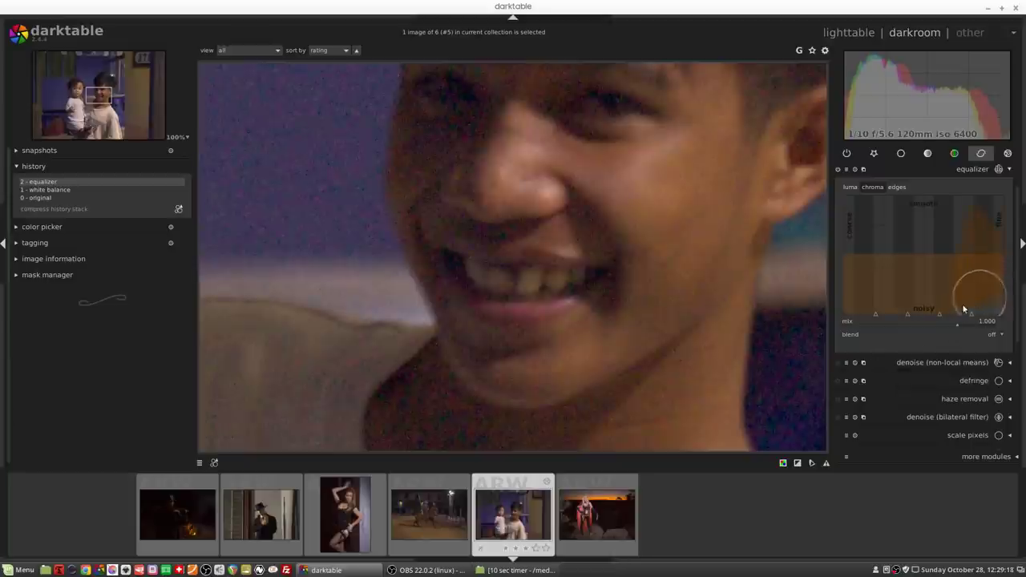
{"action": "mouse_move", "coordinate": [999, 295]}
{"action": "left_mouse_down"}
{"action": "mouse_move", "coordinate": [938, 318]}
{"action": "mouse_move", "coordinate": [996, 281]}
{"action": "mouse_move", "coordinate": [936, 311]}
{"action": "left_mouse_up"}
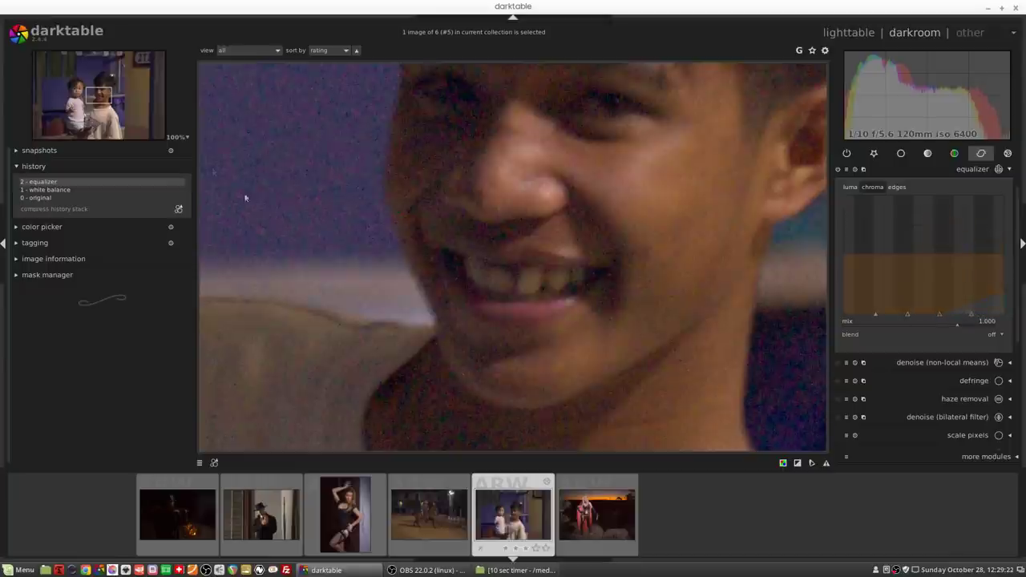
{"action": "mouse_move", "coordinate": [900, 268]}
{"action": "left_mouse_down"}
{"action": "mouse_move", "coordinate": [960, 285]}
{"action": "mouse_move", "coordinate": [977, 314]}
{"action": "mouse_move", "coordinate": [1006, 280]}
{"action": "mouse_move", "coordinate": [989, 299]}
{"action": "mouse_move", "coordinate": [972, 287]}
{"action": "mouse_move", "coordinate": [938, 304]}
{"action": "mouse_move", "coordinate": [941, 295]}
{"action": "mouse_move", "coordinate": [912, 307]}
{"action": "mouse_move", "coordinate": [876, 300]}
{"action": "mouse_move", "coordinate": [940, 305]}
{"action": "left_mouse_up"}
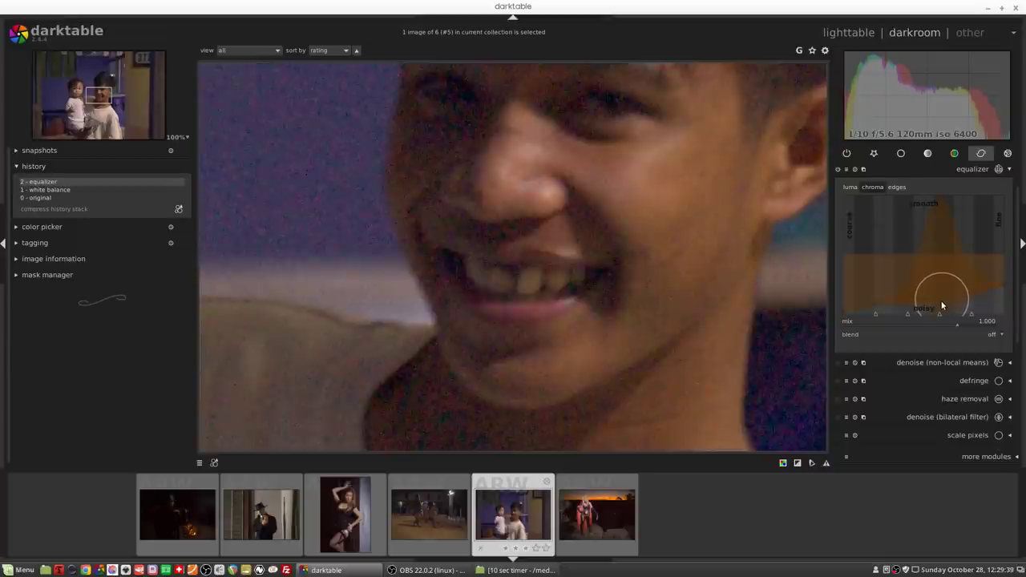
{"action": "scroll", "coordinate": [942, 304], "scroll_direction": "down", "scroll_amount": 3}
{"action": "scroll", "coordinate": [941, 304], "scroll_direction": "up", "scroll_amount": 4}
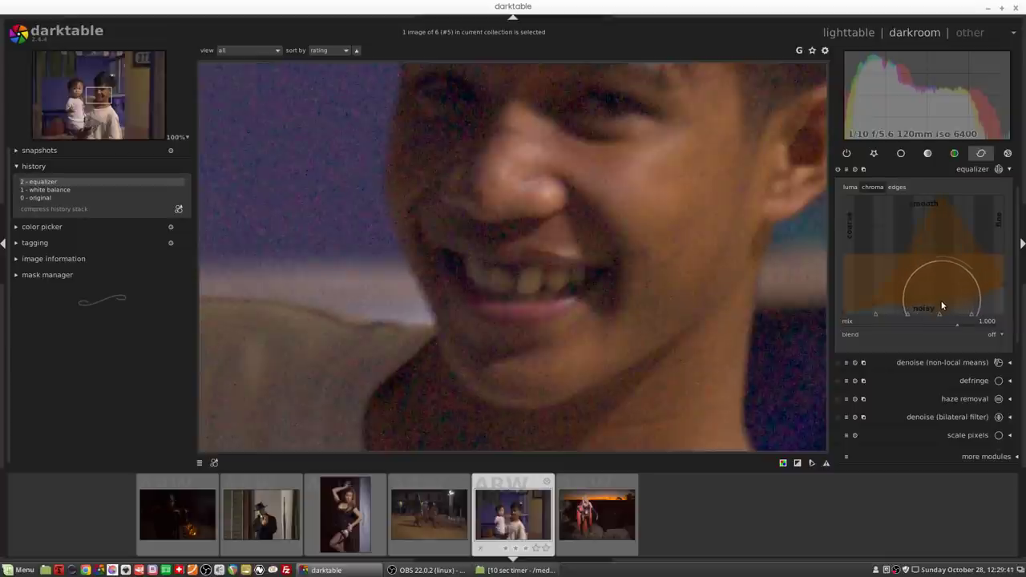
{"action": "scroll", "coordinate": [942, 304], "scroll_direction": "up", "scroll_amount": 1}
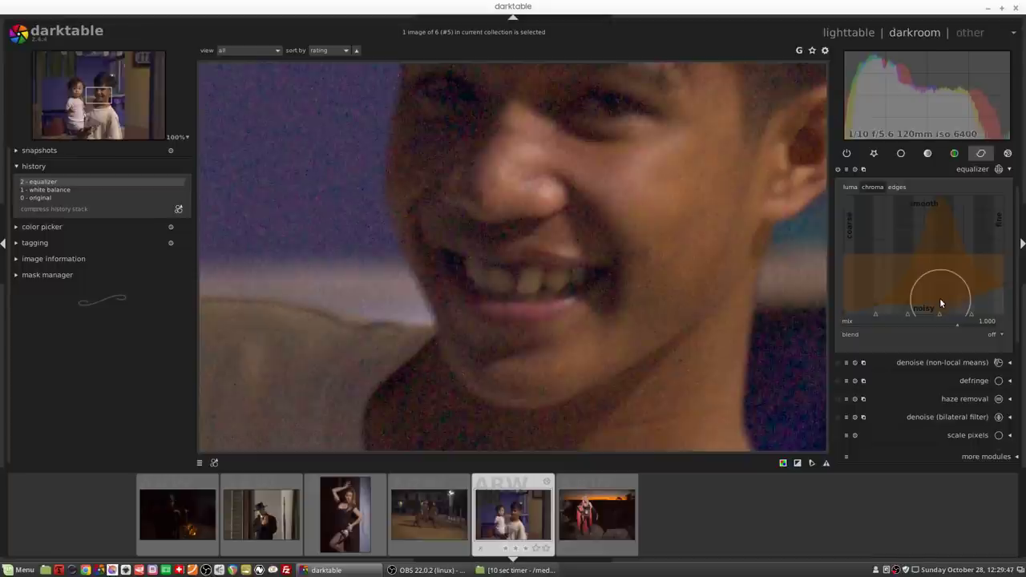
Retune the chroma curve, undoing a reset, and shift its peak and a node toward the fine end.
{"action": "mouse_move", "coordinate": [941, 303]}
{"action": "left_mouse_down"}
{"action": "mouse_move", "coordinate": [939, 285]}
{"action": "mouse_move", "coordinate": [941, 298]}
{"action": "left_mouse_up"}
{"action": "double_click", "coordinate": [936, 290]}
{"action": "key", "text": "ctrl+z"}
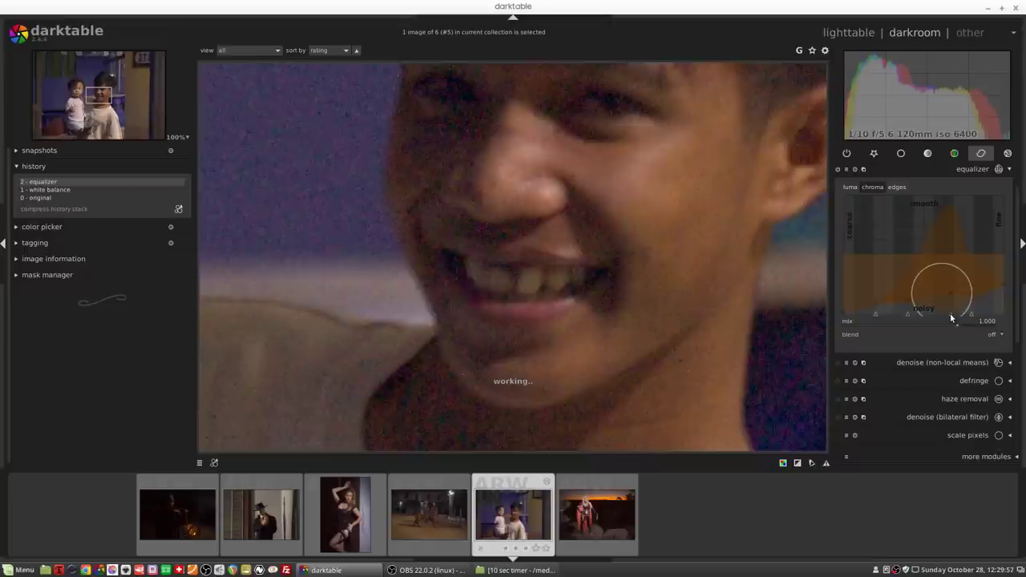
{"action": "left_click_drag", "start_coordinate": [952, 318], "coordinate": [985, 320]}
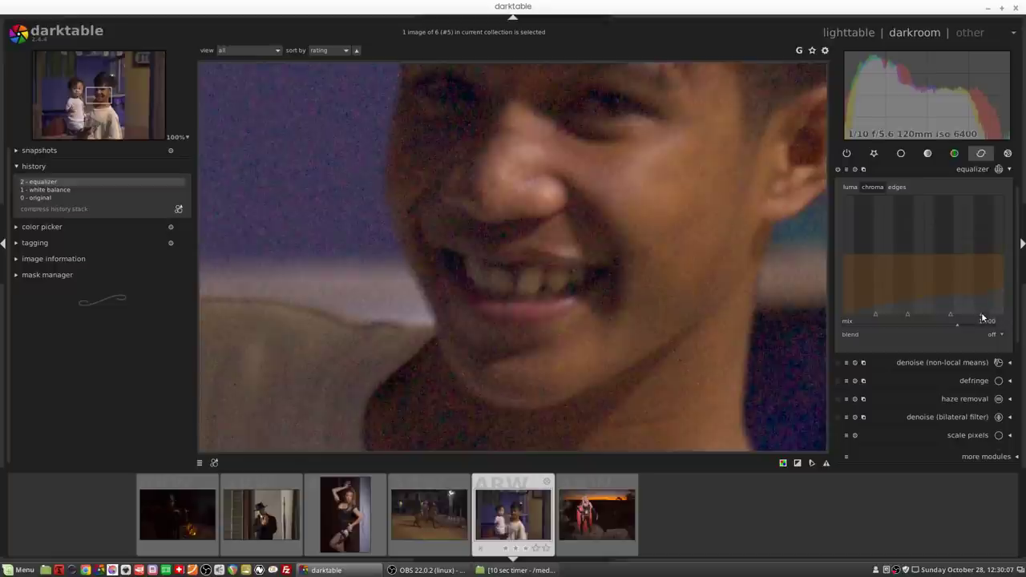
{"action": "mouse_move", "coordinate": [875, 319]}
{"action": "left_mouse_down"}
{"action": "mouse_move", "coordinate": [914, 324]}
{"action": "mouse_move", "coordinate": [857, 283]}
{"action": "mouse_move", "coordinate": [842, 314]}
{"action": "mouse_move", "coordinate": [843, 274]}
{"action": "left_mouse_up"}
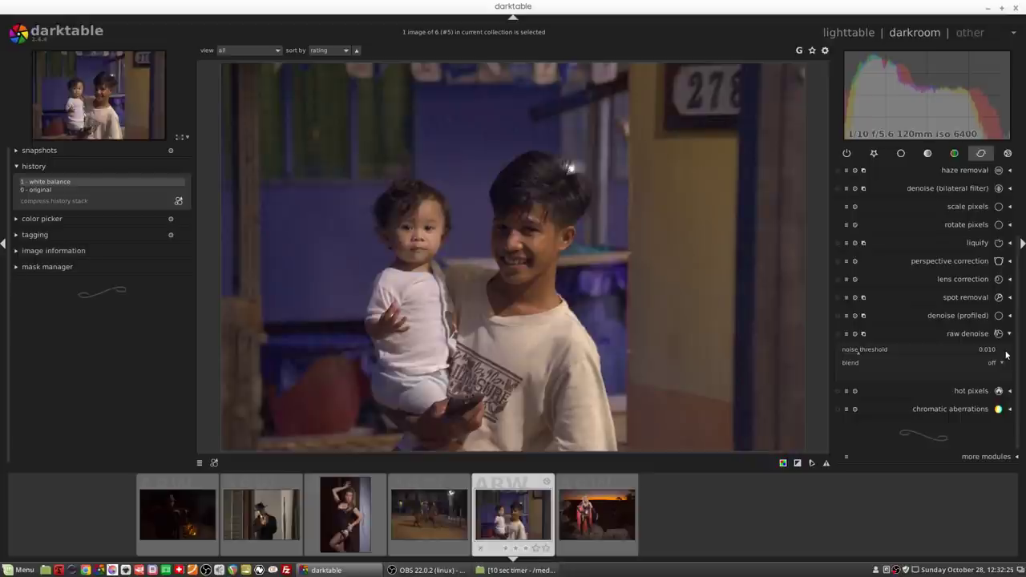
Keep demosaic at PPG (fast) and zoom to 100% on the man's face.
{"action": "left_click", "coordinate": [898, 156]}
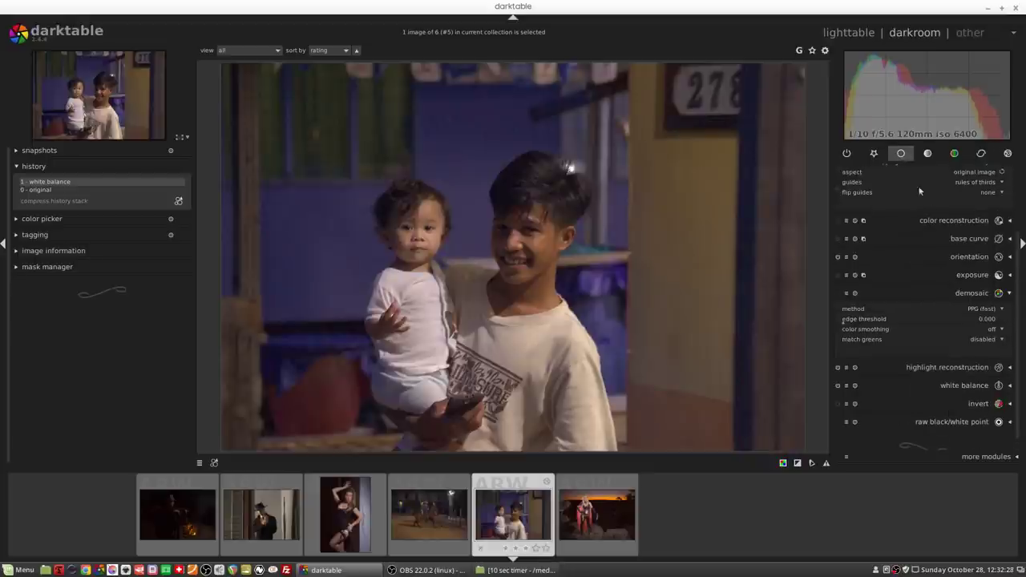
{"action": "left_click", "coordinate": [990, 314]}
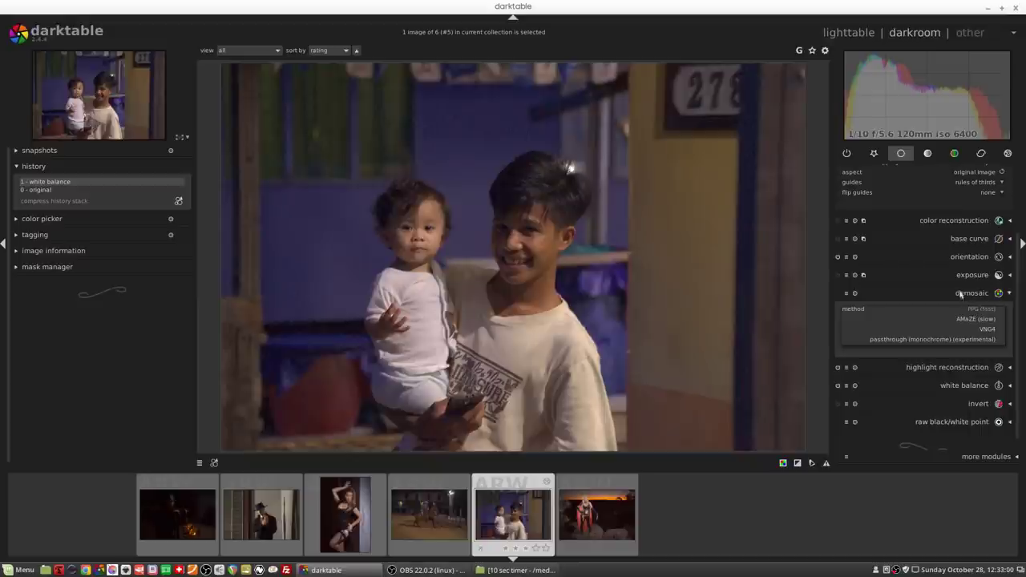
{"action": "left_click", "coordinate": [960, 296]}
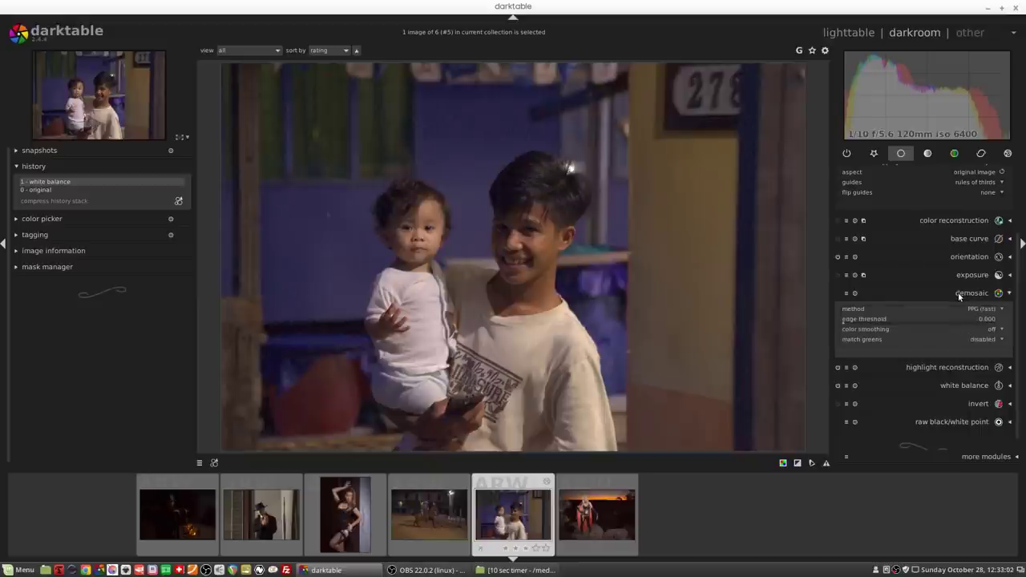
{"action": "middle_click", "coordinate": [430, 189]}
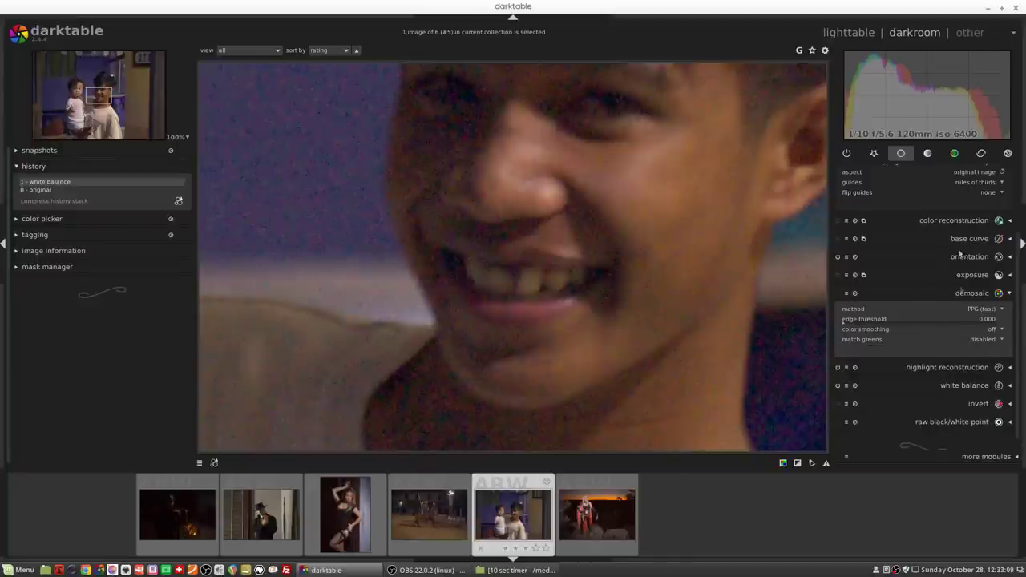
Enable raw denoise and raise its noise threshold from 0.010 to 0.018.
{"action": "left_click", "coordinate": [982, 155]}
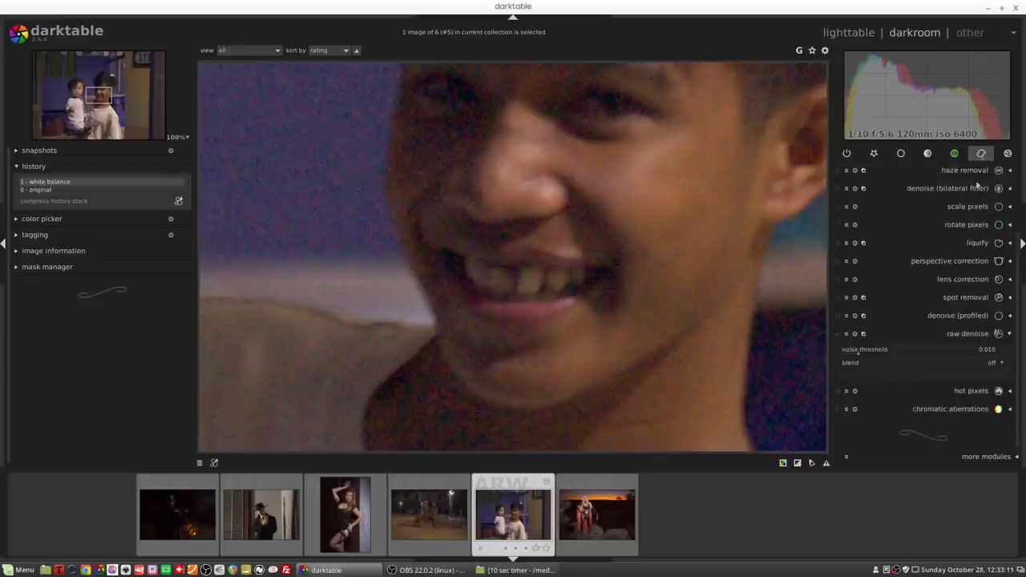
{"action": "left_click", "coordinate": [839, 334]}
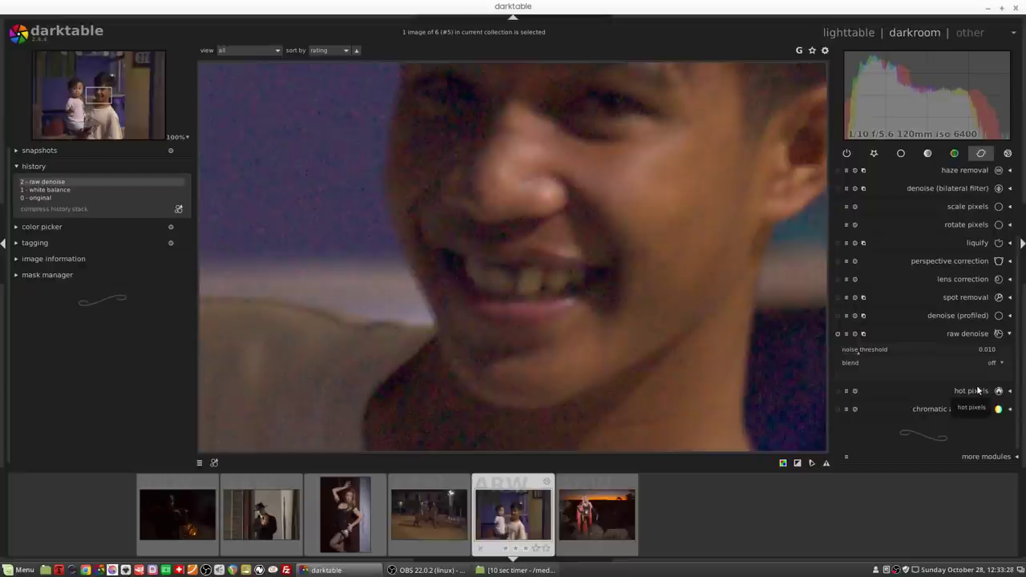
{"action": "left_click", "coordinate": [870, 351]}
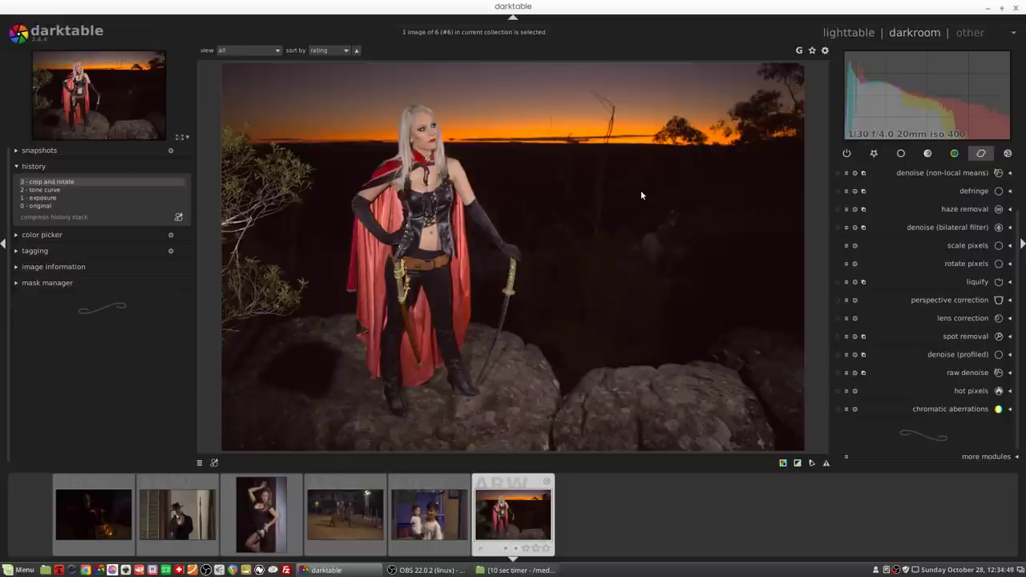
Show the effect module group for the caped swordswoman sunset photo.
{"action": "left_click", "coordinate": [1008, 153]}
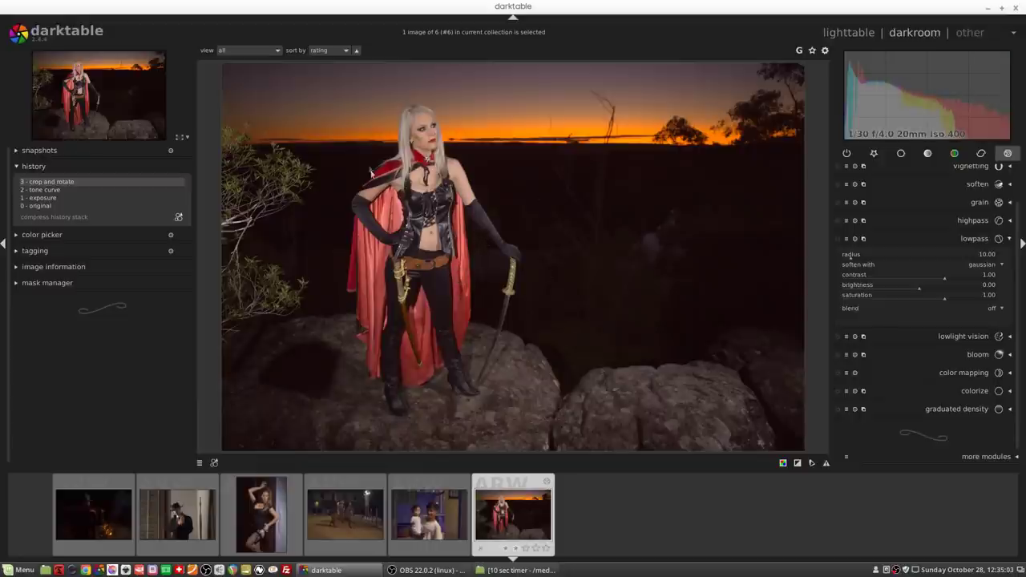
Turn on lowpass with gaussian softening and increase its radius to 11.06.
{"action": "scroll", "coordinate": [355, 152], "scroll_direction": "up", "scroll_amount": 3}
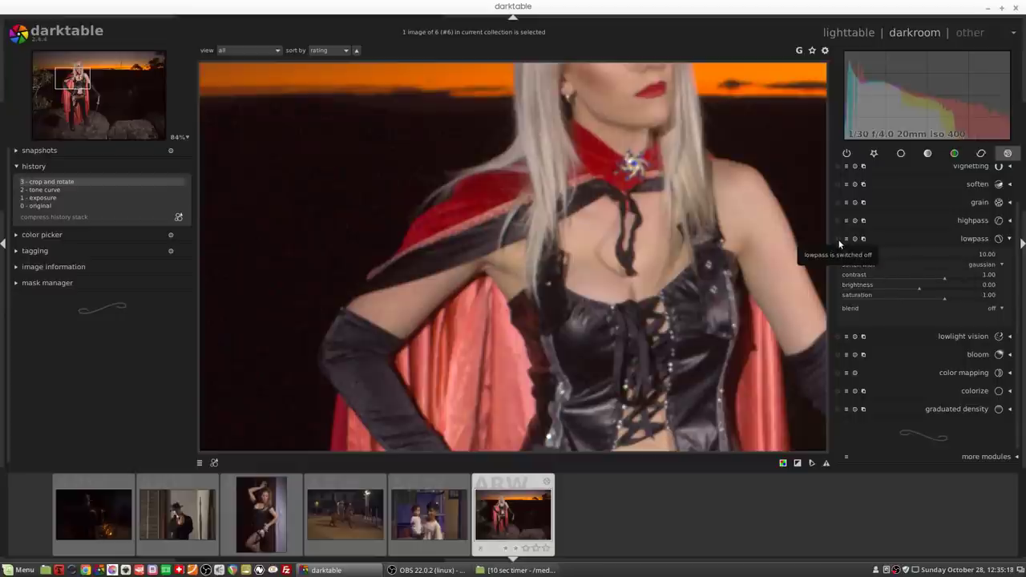
{"action": "left_click", "coordinate": [848, 257]}
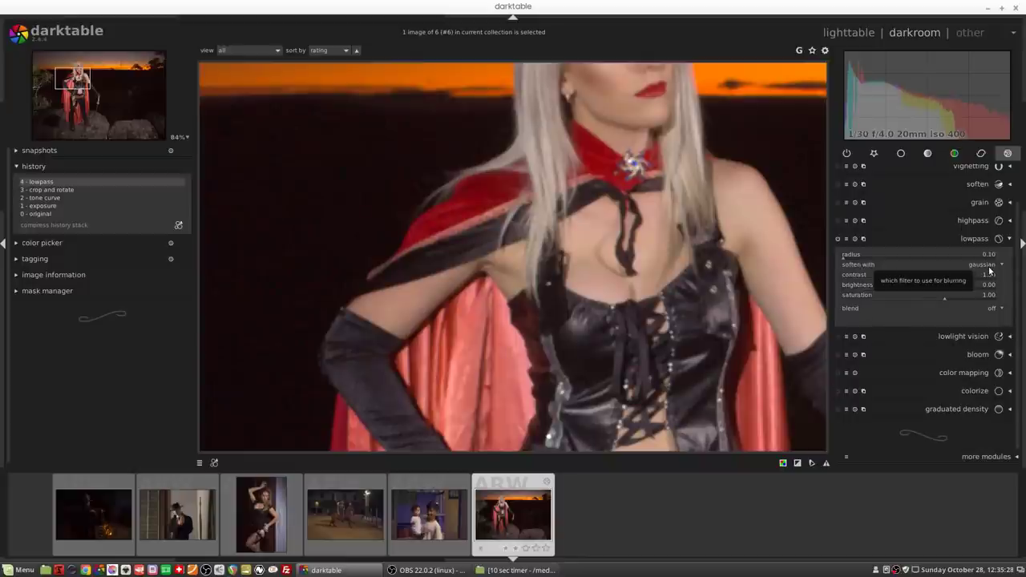
{"action": "scroll", "coordinate": [989, 271], "scroll_direction": "down", "scroll_amount": 1}
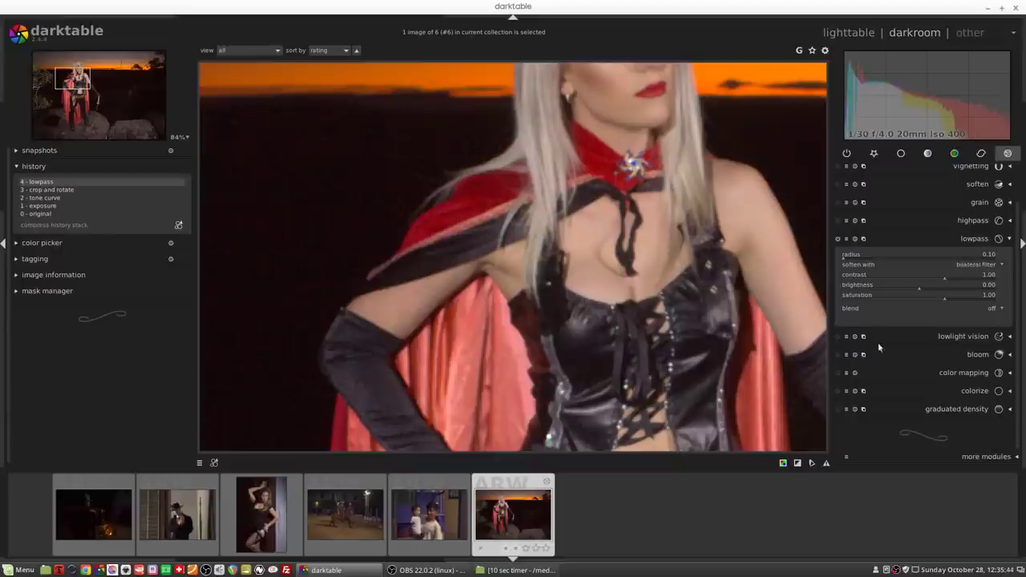
{"action": "left_click", "coordinate": [852, 258]}
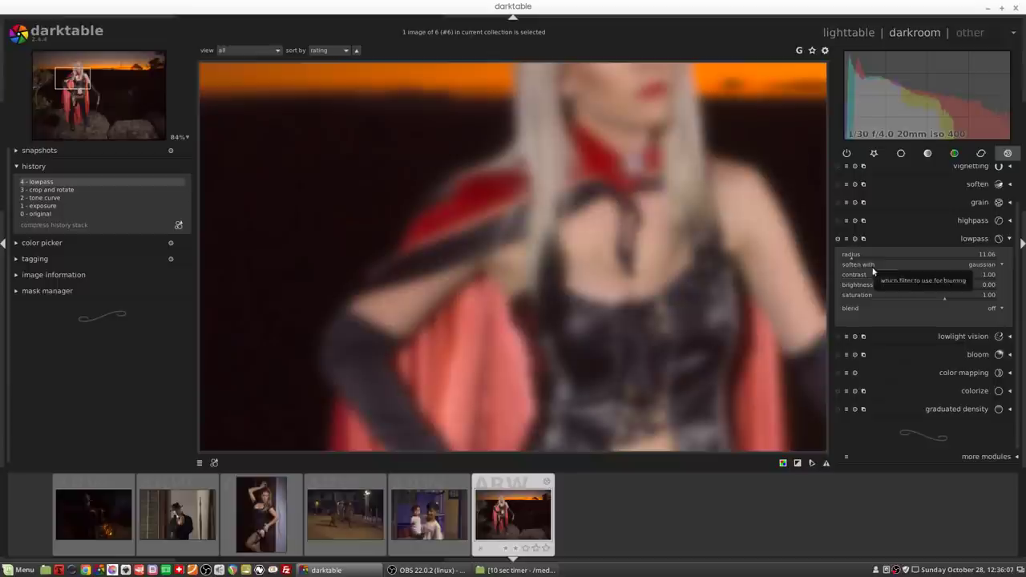
Blend the lowpass effect uniformly using the Lab a-channel blend mode.
{"action": "left_click", "coordinate": [994, 308]}
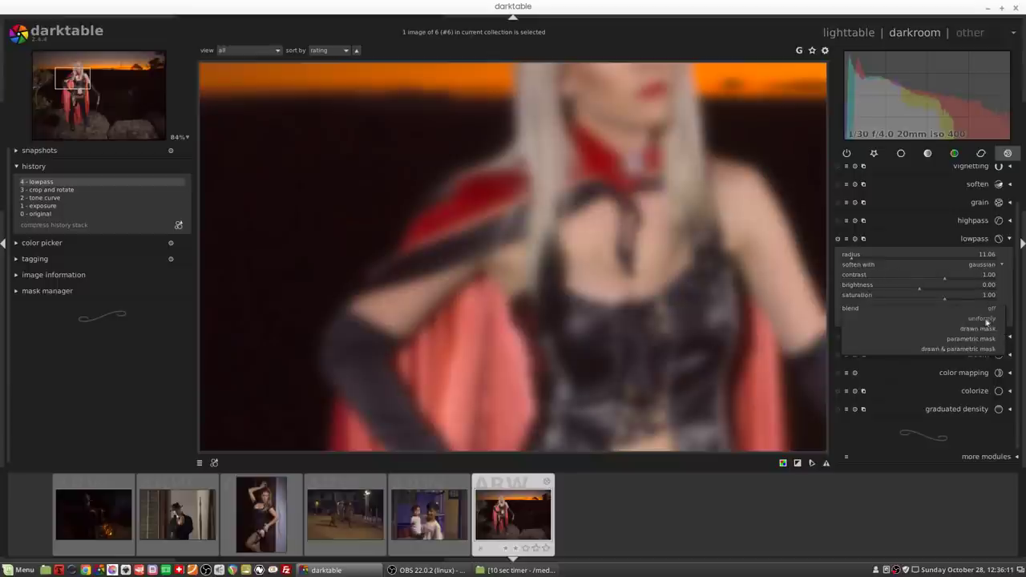
{"action": "left_click", "coordinate": [986, 321]}
{"action": "left_click", "coordinate": [989, 319]}
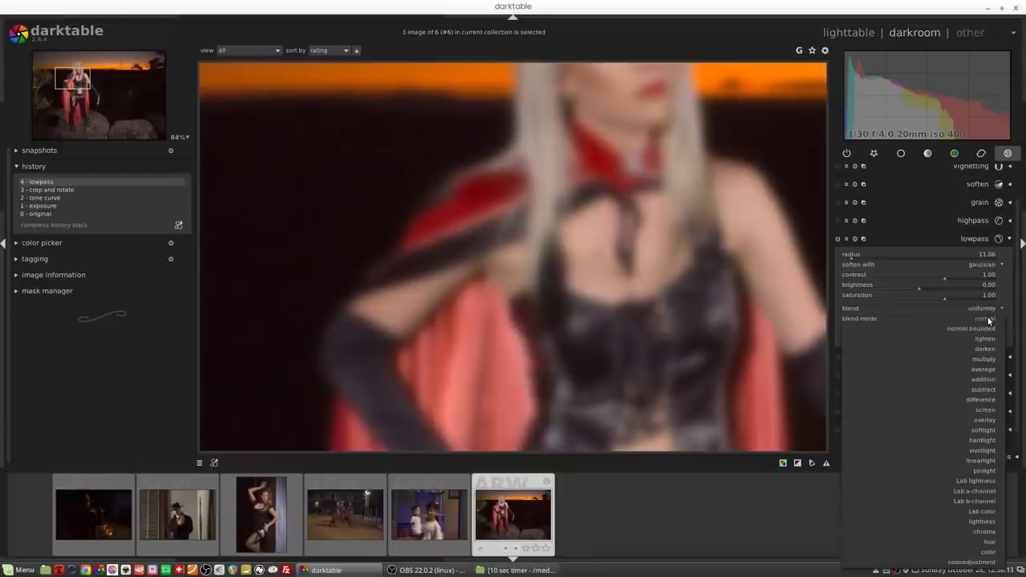
{"action": "left_click", "coordinate": [969, 492]}
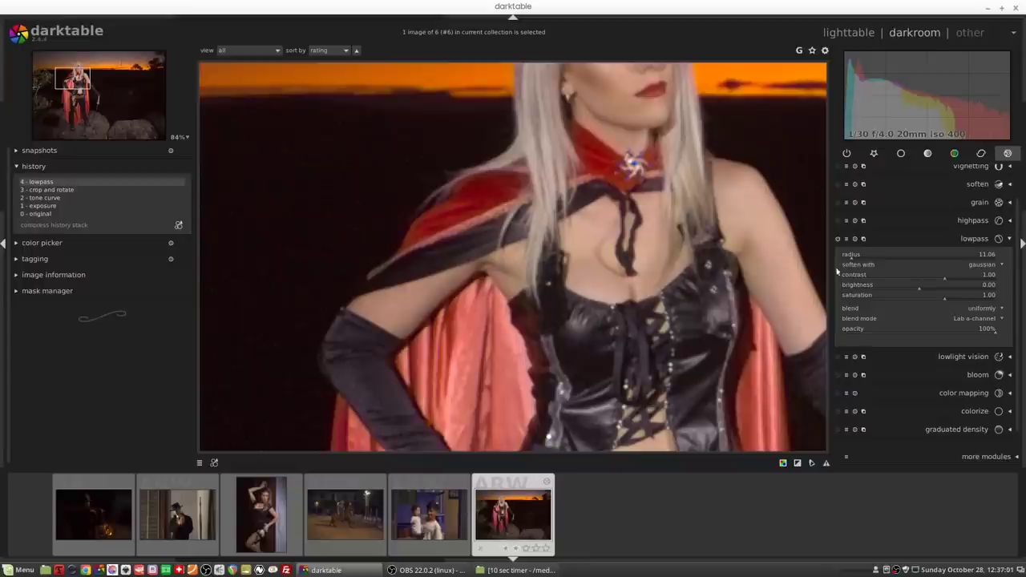
Compare the lowpass correction off and on, then inspect the woman's lower body and rocks.
{"action": "left_click", "coordinate": [838, 239]}
{"action": "left_click", "coordinate": [838, 240]}
{"action": "scroll", "coordinate": [505, 304], "scroll_direction": "down", "scroll_amount": 3}
{"action": "left_click_drag", "start_coordinate": [561, 285], "coordinate": [615, 173]}
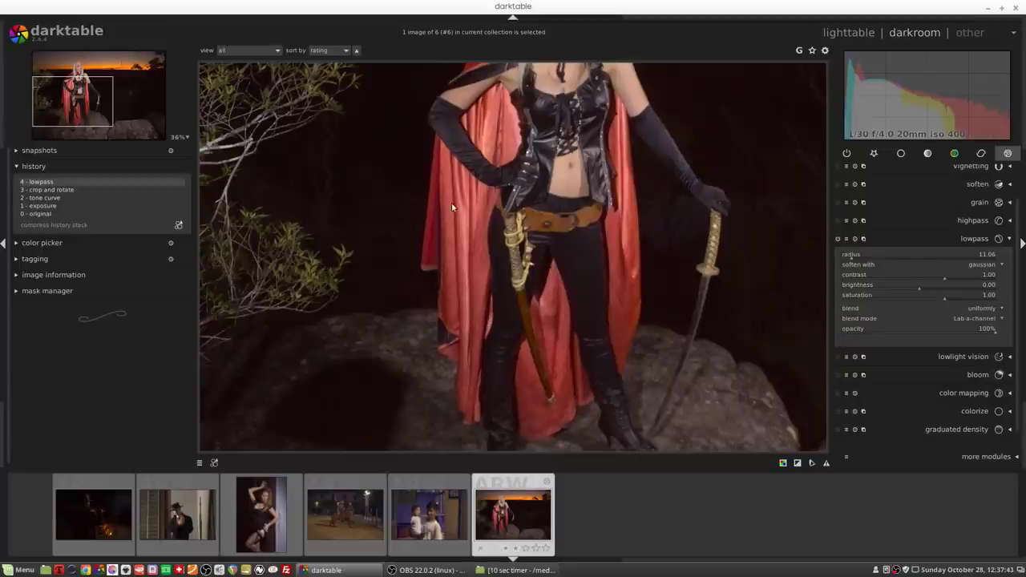
{"action": "scroll", "coordinate": [453, 205], "scroll_direction": "up", "scroll_amount": 3}
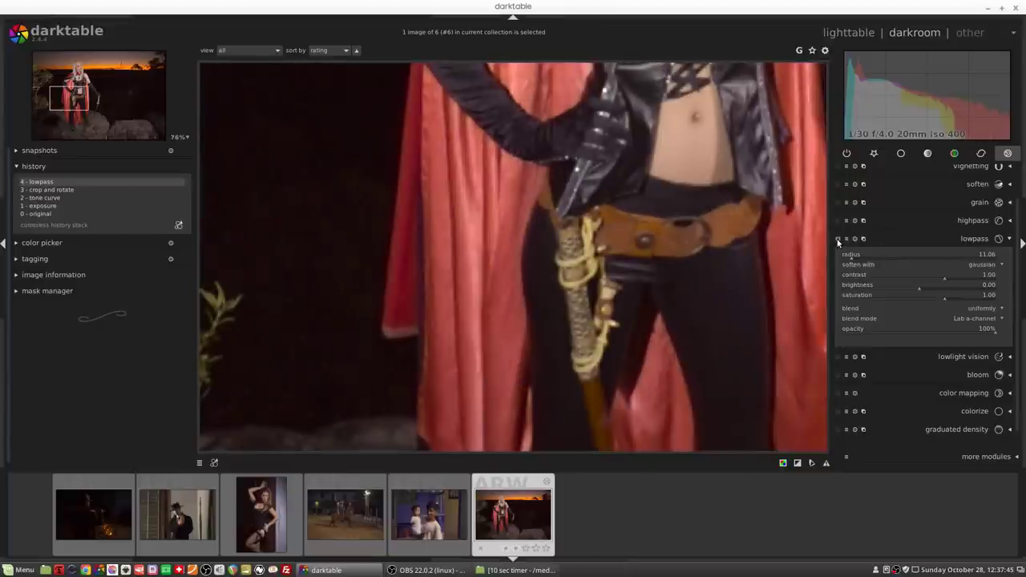
Compare the cape with lowpass off and on again, leaving the correction enabled.
{"action": "left_click", "coordinate": [839, 239]}
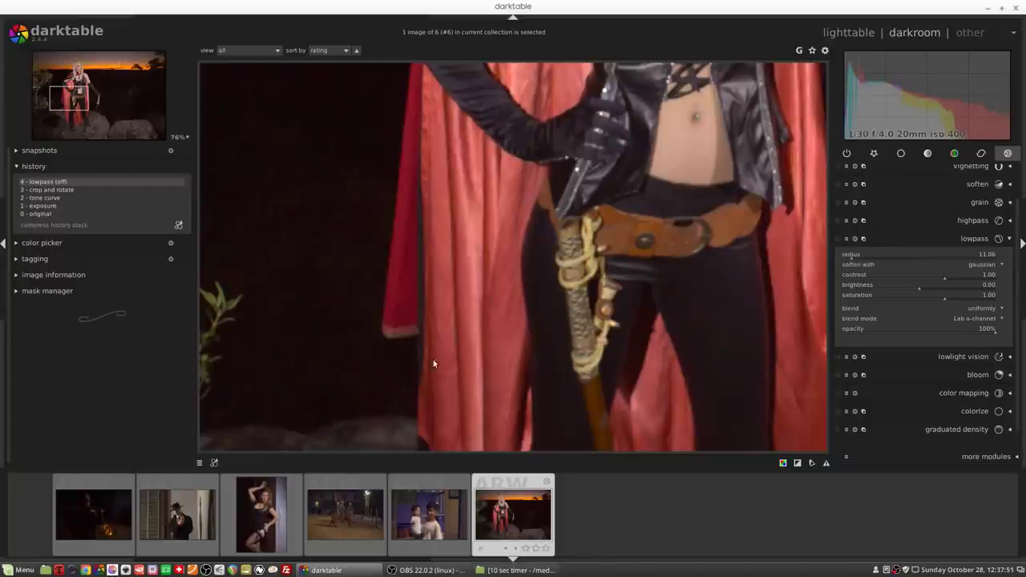
{"action": "left_click", "coordinate": [838, 238]}
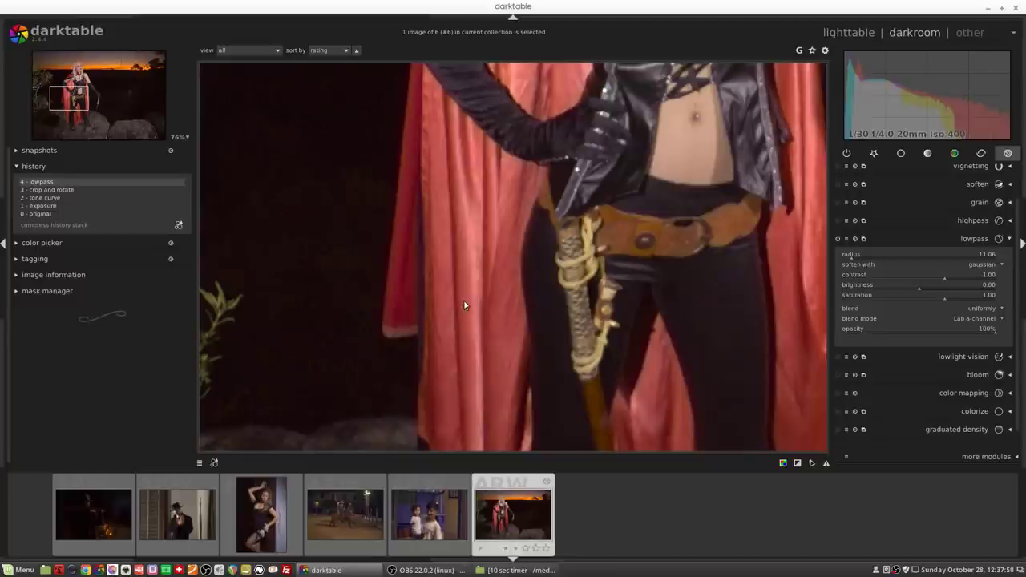
{"action": "scroll", "coordinate": [446, 277], "scroll_direction": "down", "scroll_amount": 3}
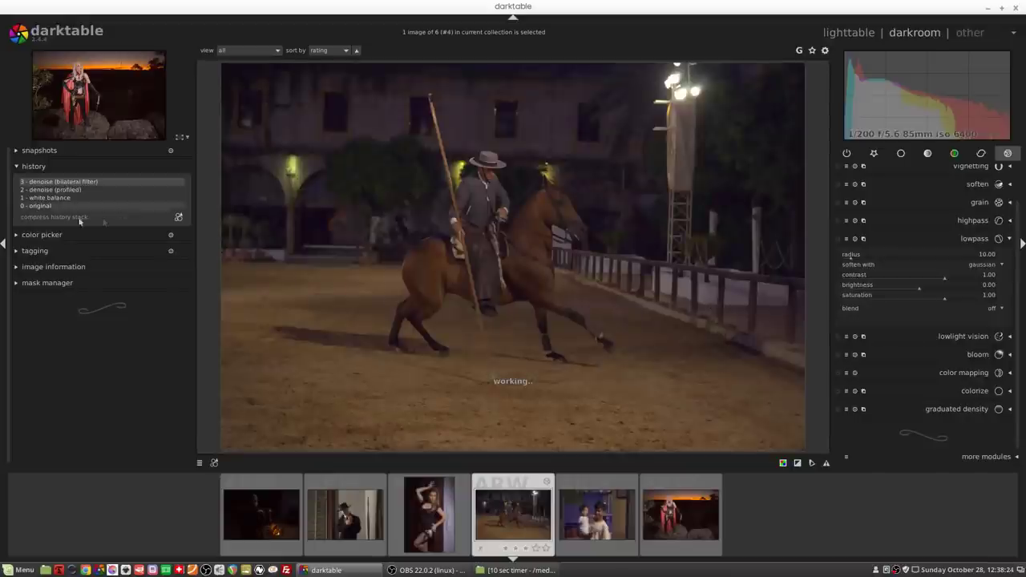
Compare history stages from white balance only to profiled and bilateral denoise, and show the correction modules.
{"action": "left_click", "coordinate": [51, 201]}
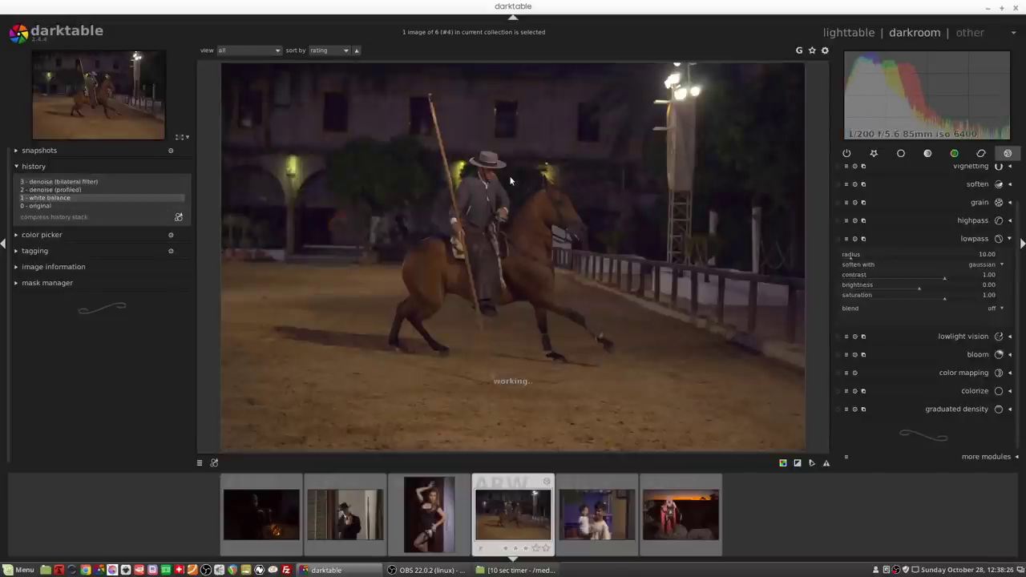
{"action": "scroll", "coordinate": [502, 169], "scroll_direction": "up", "scroll_amount": 2}
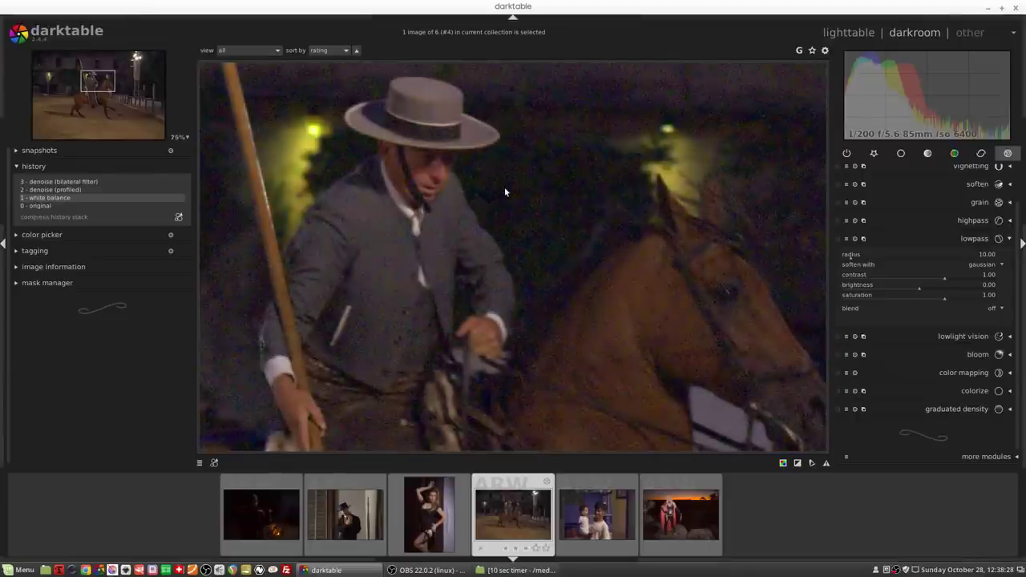
{"action": "left_click", "coordinate": [66, 192]}
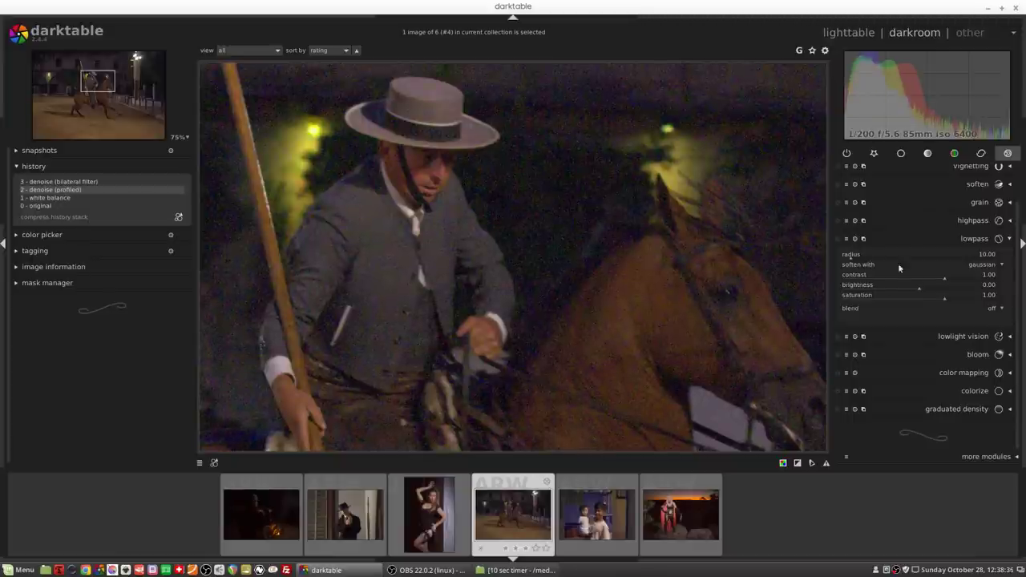
{"action": "left_click", "coordinate": [981, 153]}
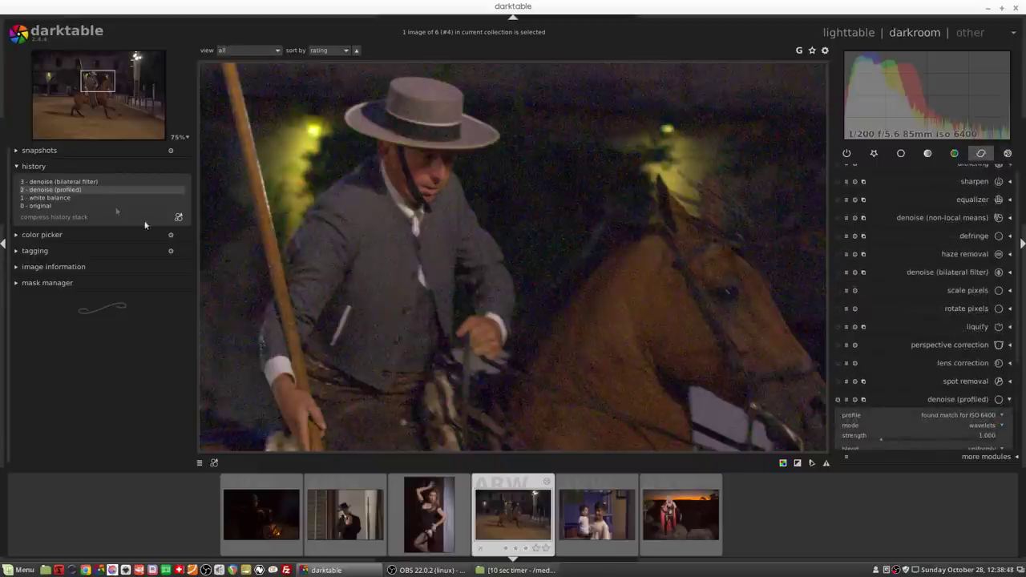
{"action": "left_click", "coordinate": [77, 183]}
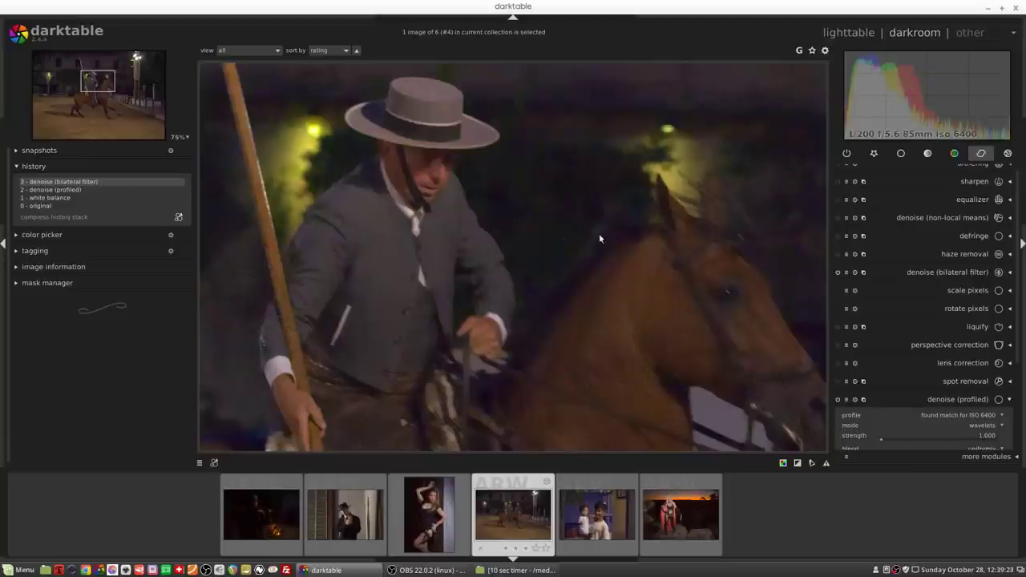
{"action": "scroll", "coordinate": [597, 329], "scroll_direction": "down", "scroll_amount": 2}
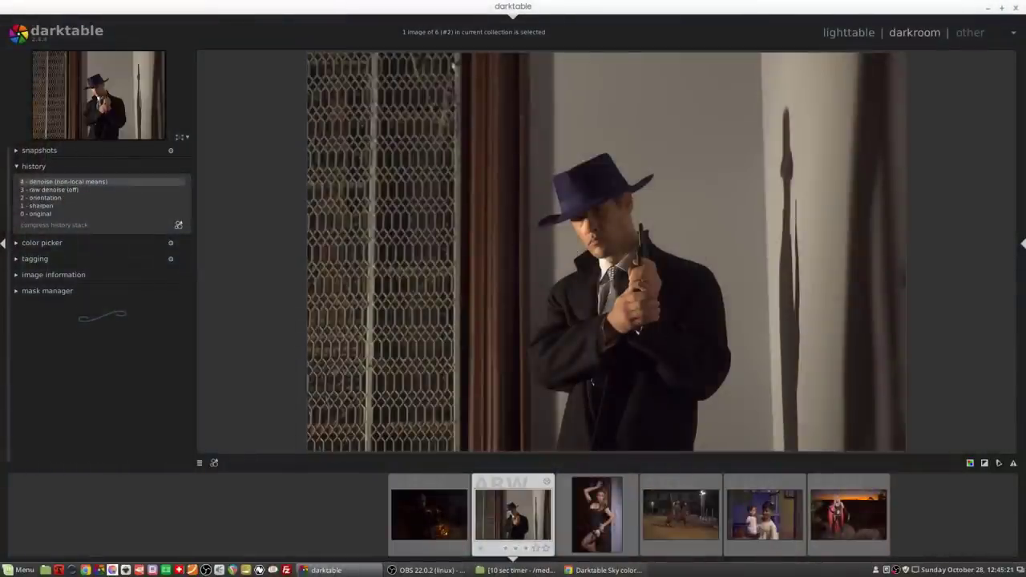
Add a color correction from the colour module group with a slight shift of its grid point.
{"action": "left_click", "coordinate": [1022, 243]}
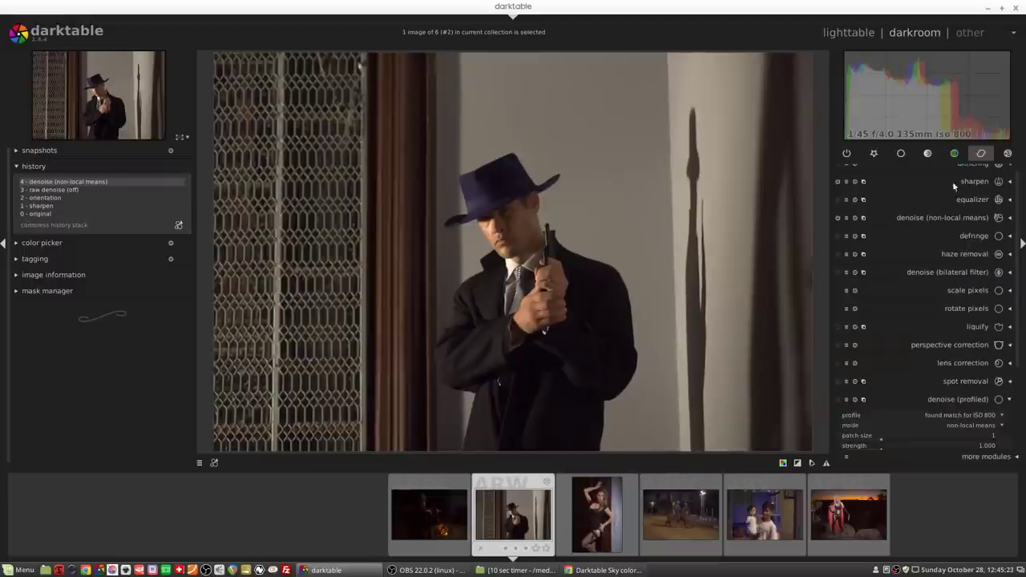
{"action": "left_click", "coordinate": [954, 153]}
{"action": "left_click", "coordinate": [973, 251]}
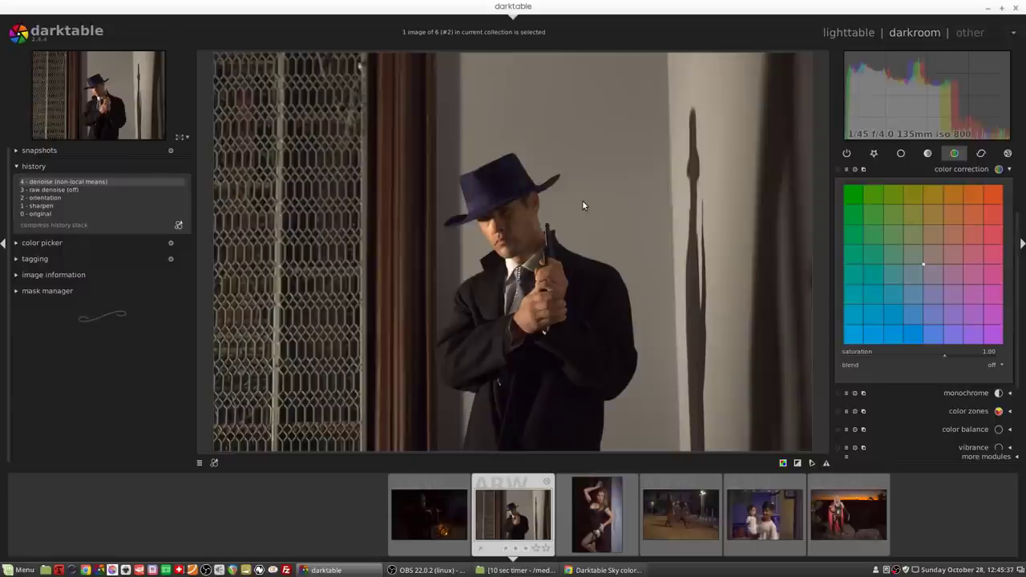
{"action": "left_click_drag", "start_coordinate": [923, 269], "coordinate": [926, 231]}
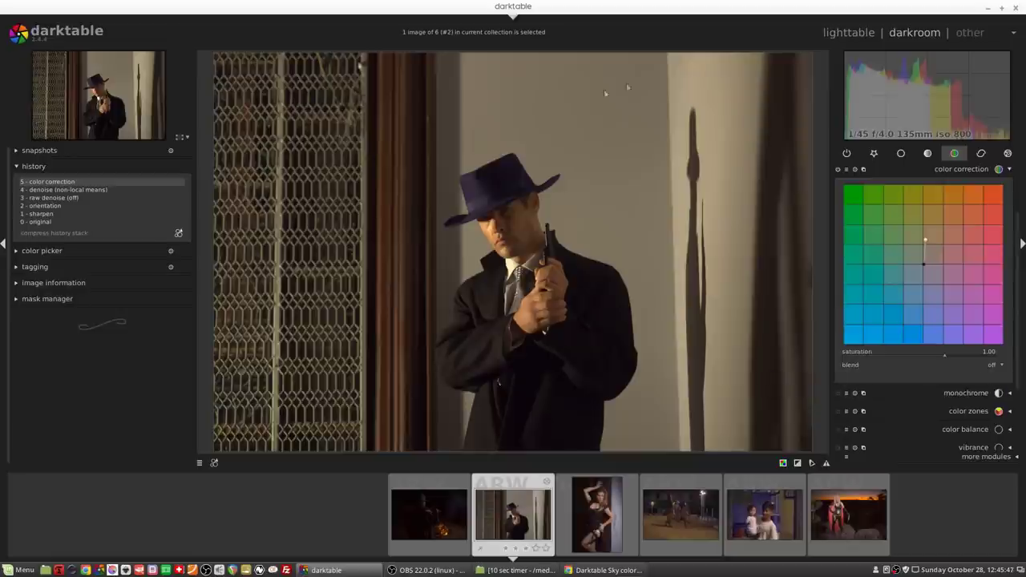
Set the color correction's blending to a parametric mask and sample the wall's tone with the pipette.
{"action": "left_click", "coordinate": [1000, 366]}
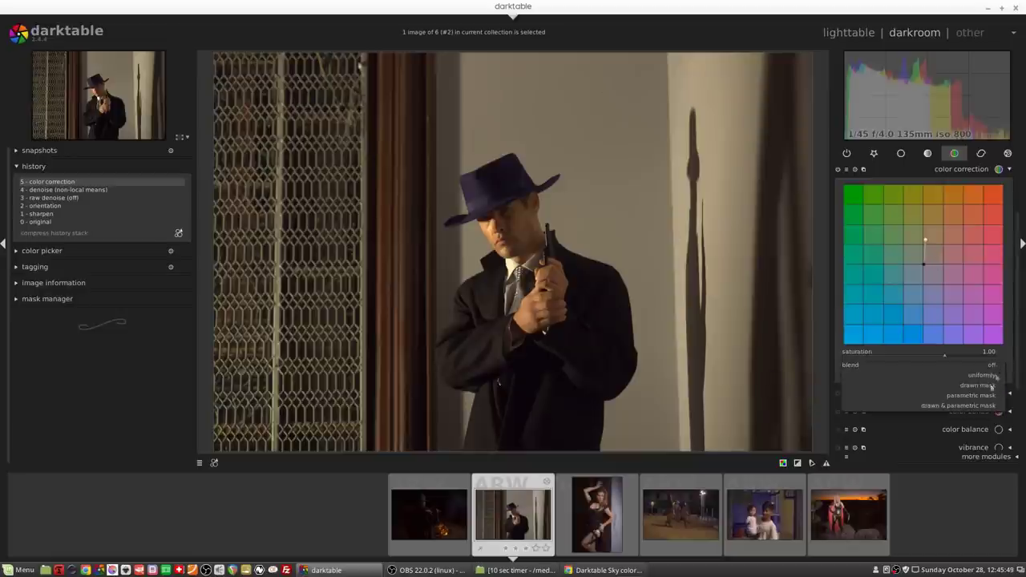
{"action": "left_click", "coordinate": [986, 395]}
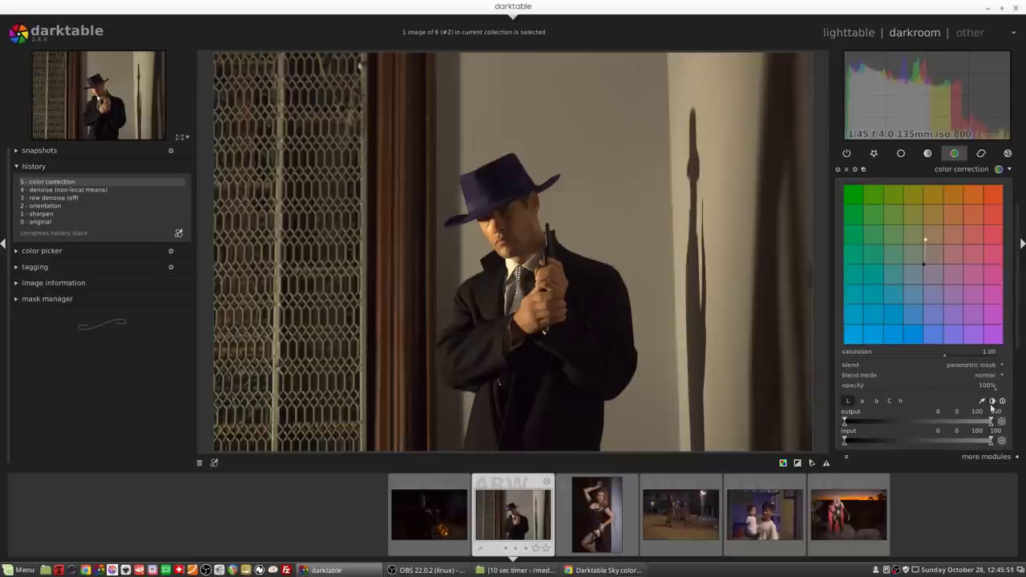
{"action": "scroll", "coordinate": [1015, 343], "scroll_direction": "down", "scroll_amount": 2}
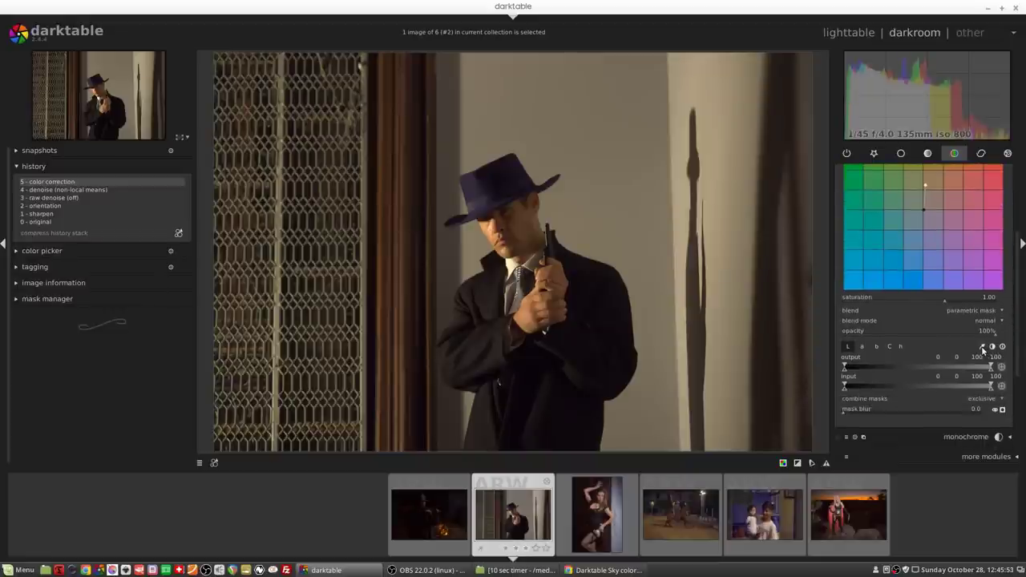
{"action": "left_click", "coordinate": [983, 348]}
Narrow the mask's input range to 43–56 and briefly preview the masked area.
{"action": "mouse_move", "coordinate": [845, 386]}
{"action": "left_mouse_down"}
{"action": "mouse_move", "coordinate": [911, 391]}
{"action": "mouse_move", "coordinate": [899, 396]}
{"action": "left_mouse_up"}
{"action": "left_click_drag", "start_coordinate": [994, 387], "coordinate": [915, 390]}
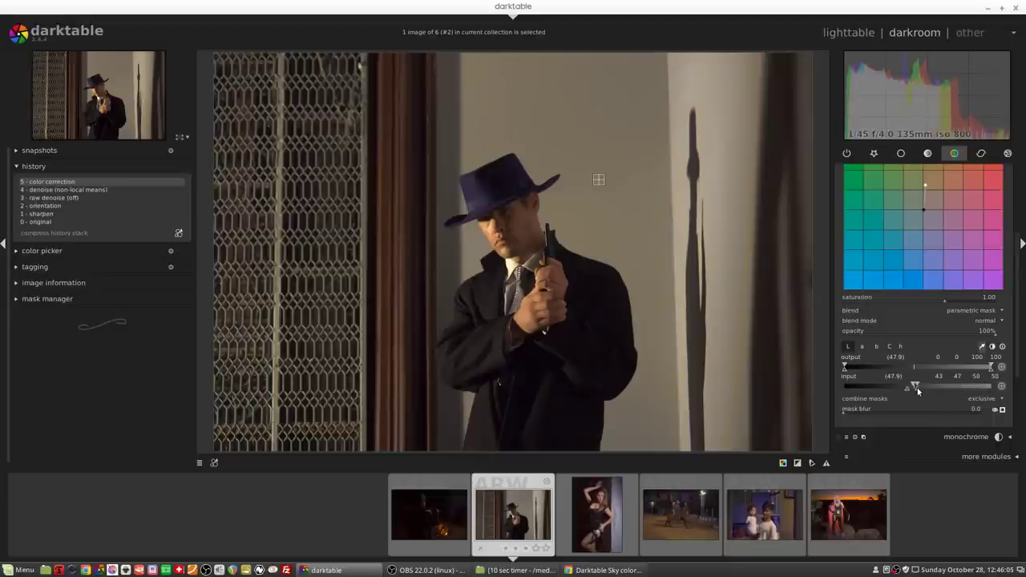
{"action": "left_click", "coordinate": [1001, 409]}
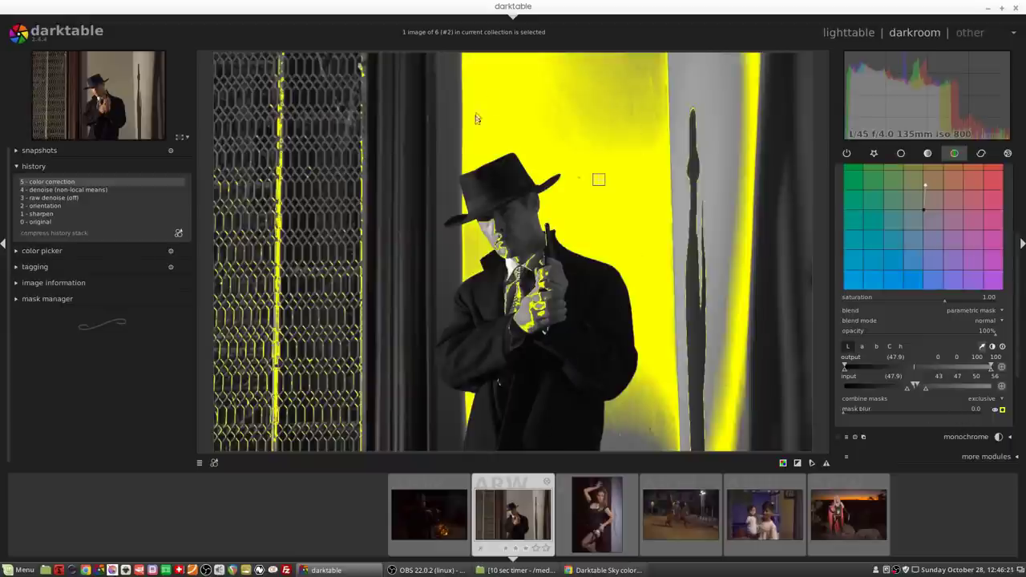
{"action": "left_click", "coordinate": [1002, 411]}
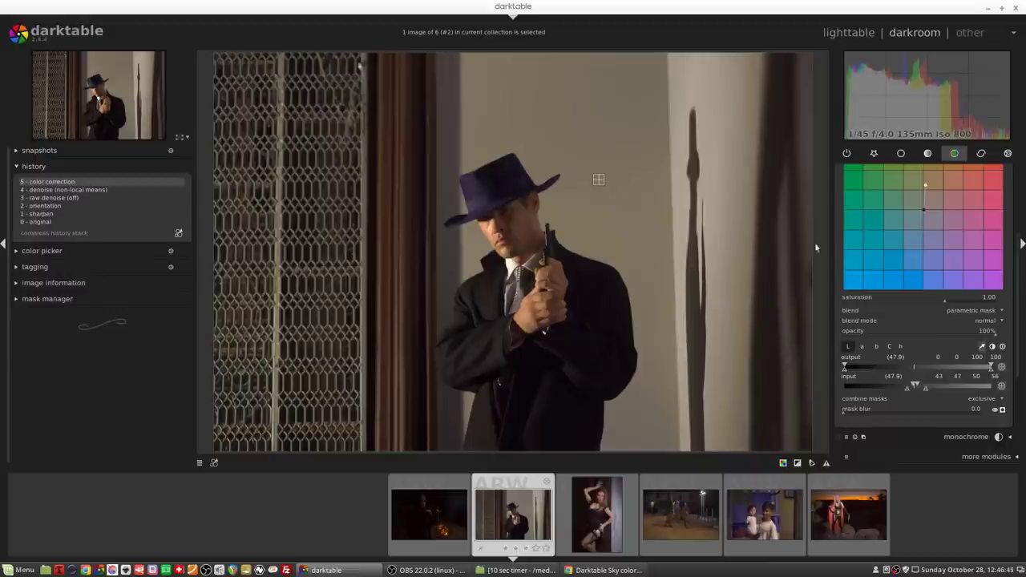
Shift the masked color correction into blue, then ease it back for a subtler blue wall.
{"action": "left_click_drag", "start_coordinate": [930, 211], "coordinate": [863, 283]}
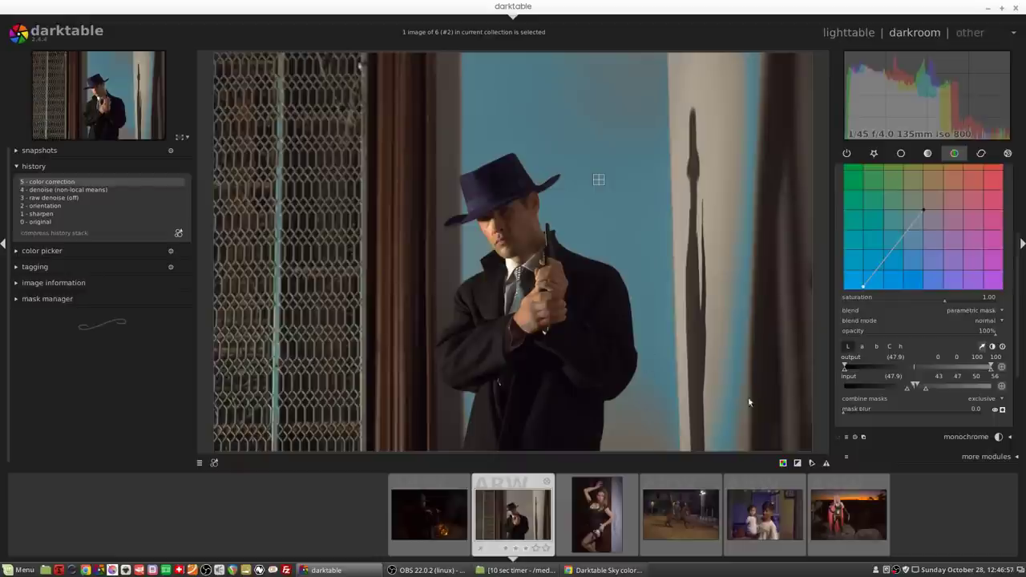
{"action": "left_click_drag", "start_coordinate": [862, 286], "coordinate": [904, 251]}
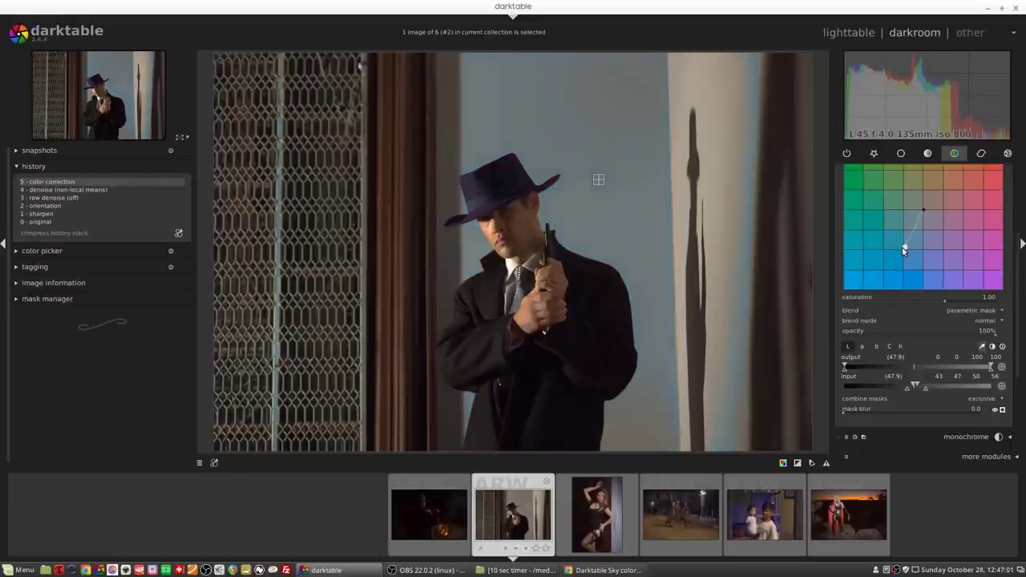